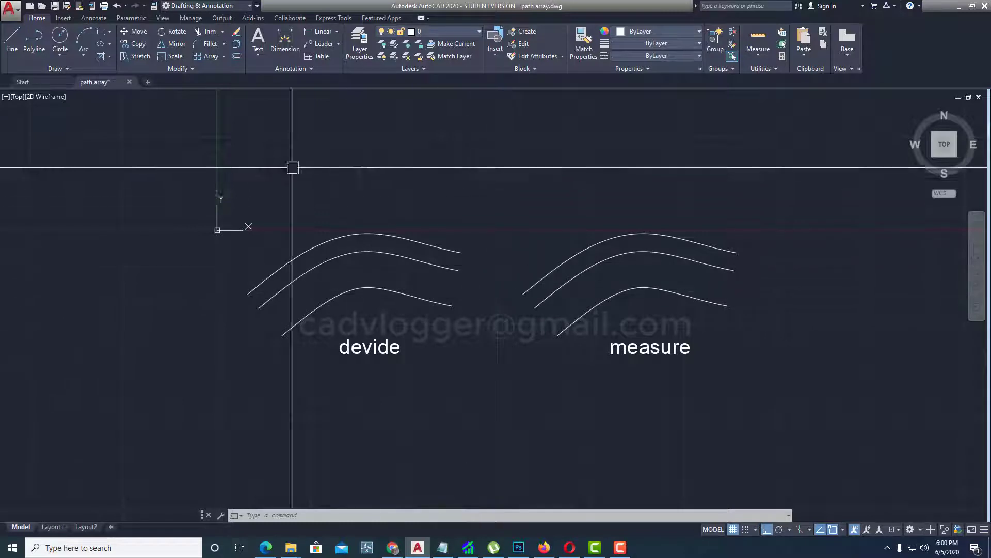
Step: Divide the lowest curve of the "devide" group into 6 equal segments with the Divide command
click(69, 69)
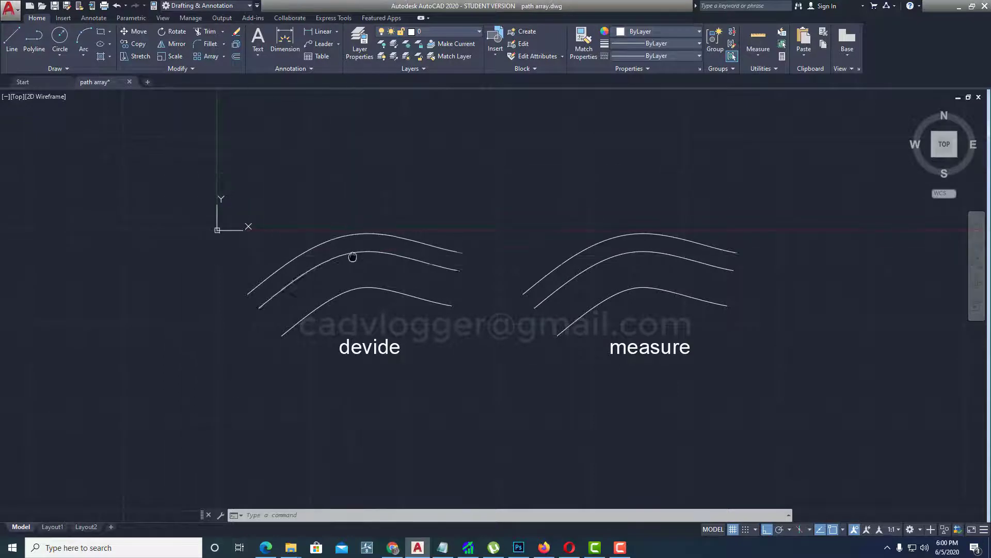
scroll(258, 288, up, 2)
scroll(359, 248, up, 2)
scroll(366, 223, down, 2)
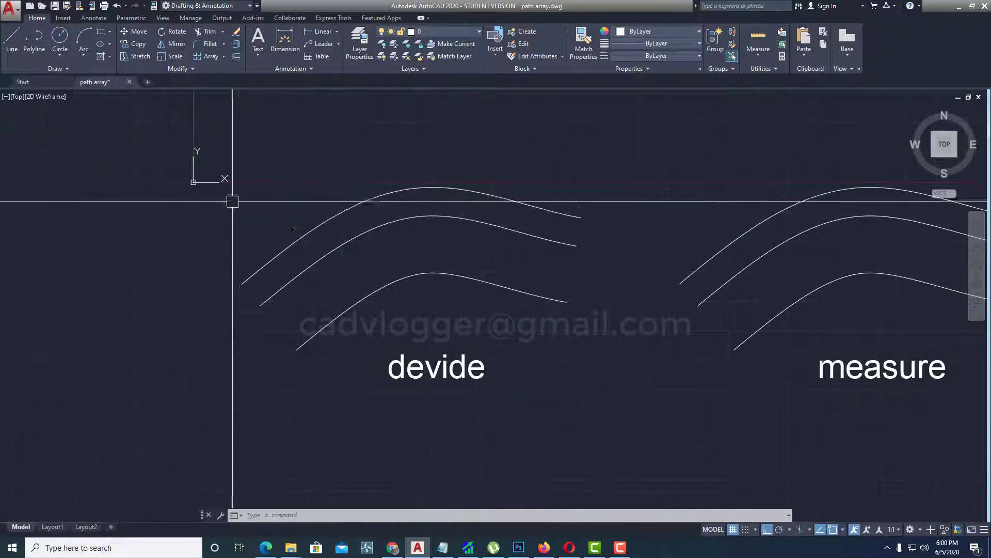
middle_drag(333, 239, 321, 247)
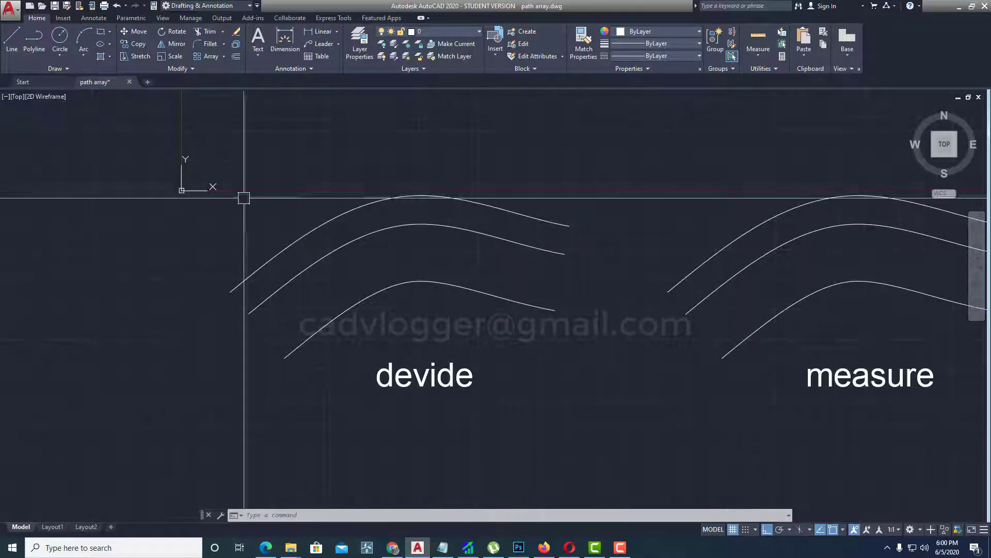
click(72, 70)
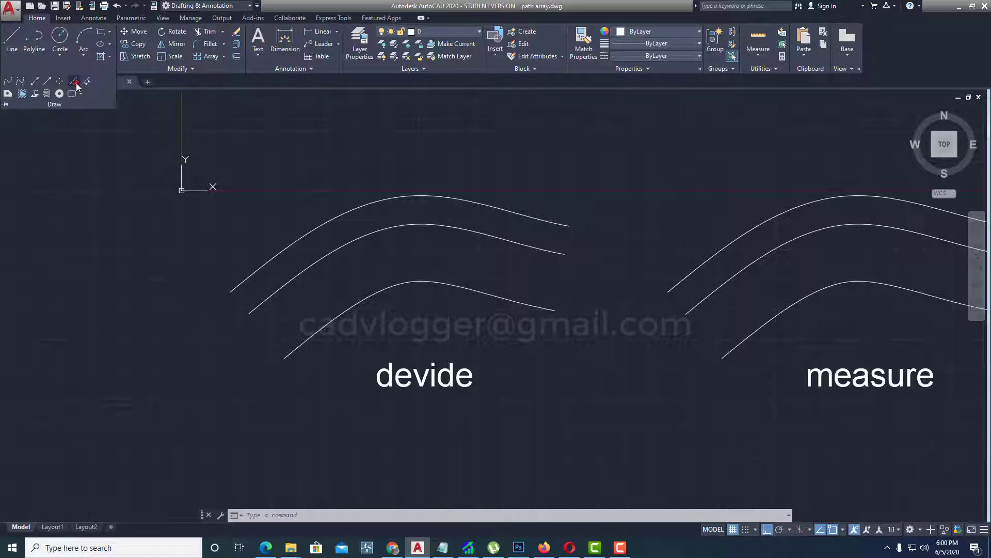
click(75, 83)
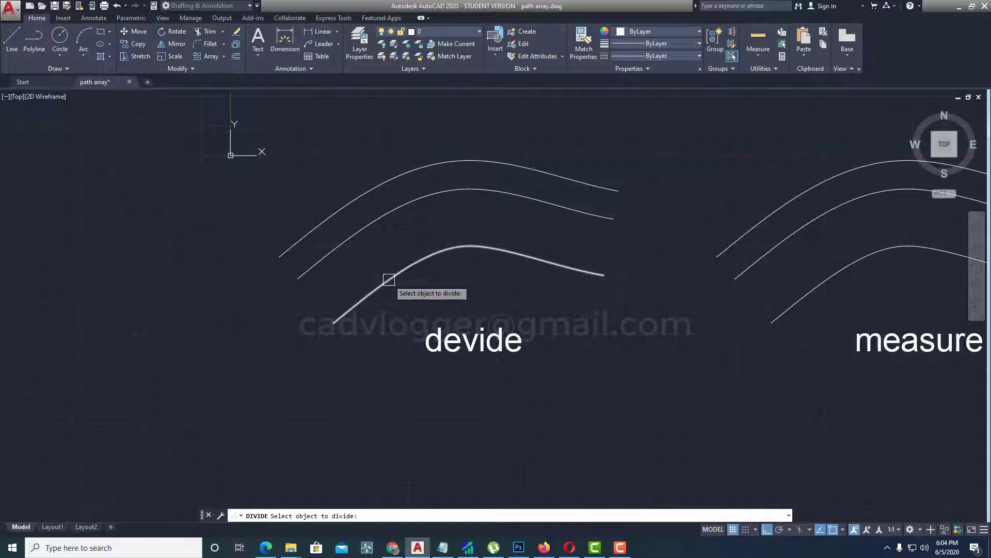
click(389, 280)
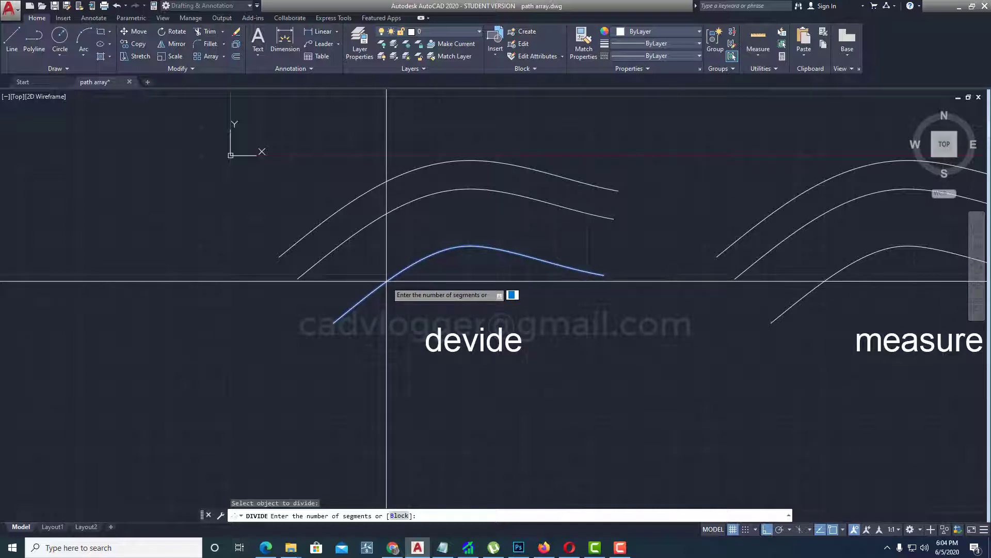
key(Return)
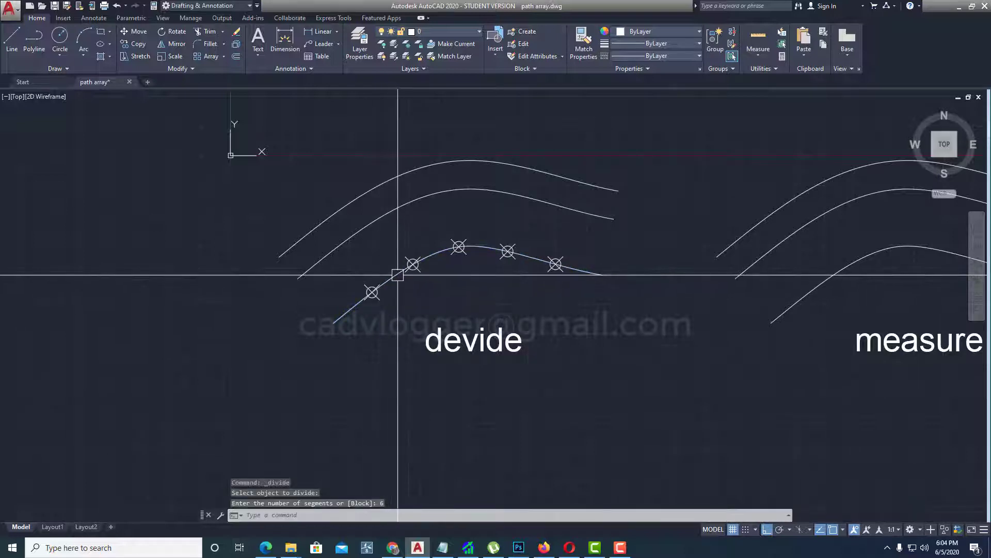
Step: Divide the middle curve of the "devide" group into 6 equal segments
key(Return)
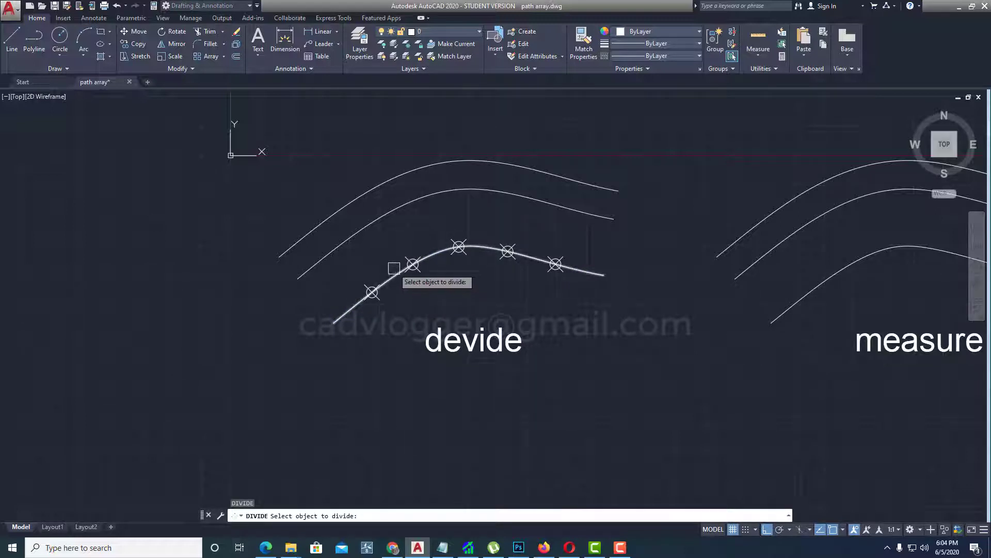
click(365, 227)
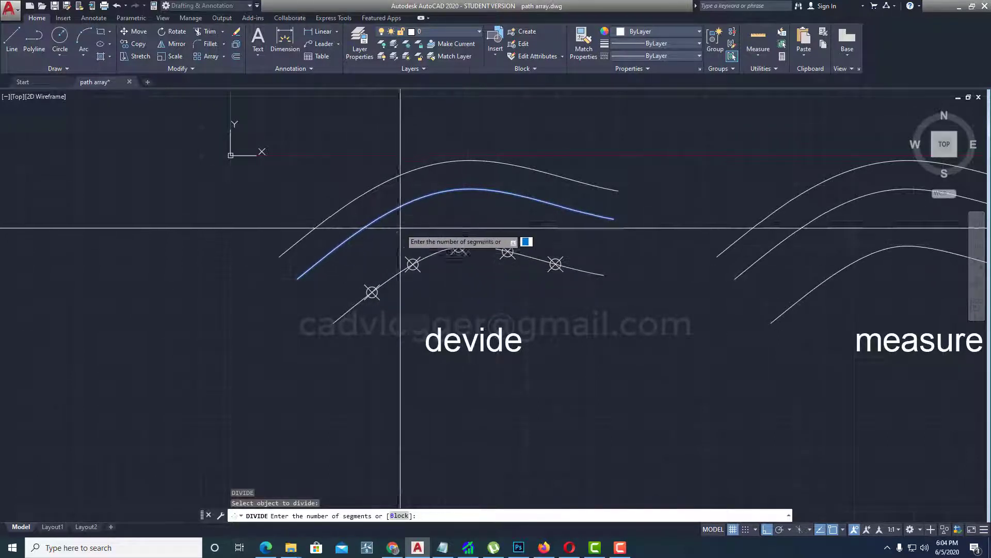
text(6)
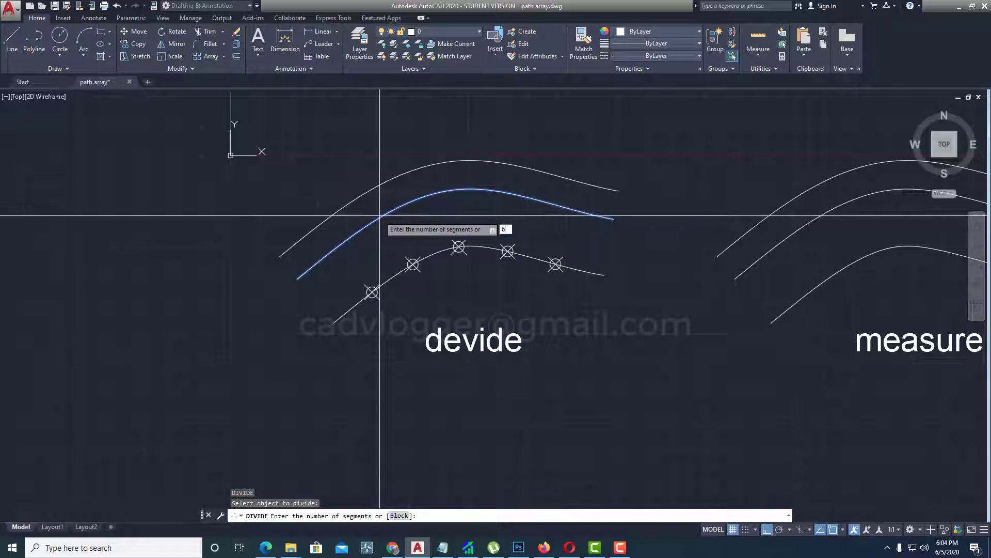
key(Return)
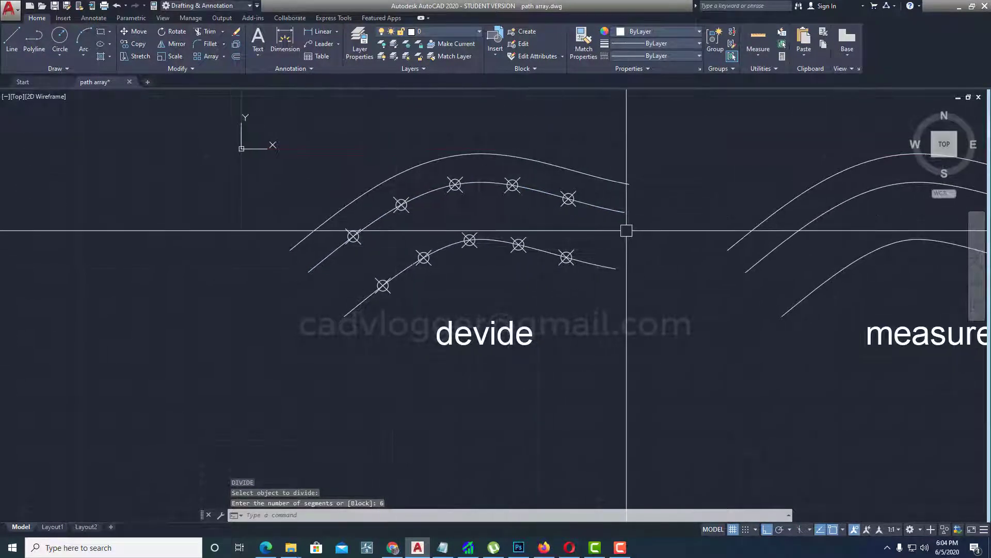
Step: Draw a short horizontal line just above the "devide" curves
scroll(611, 214, up, 2)
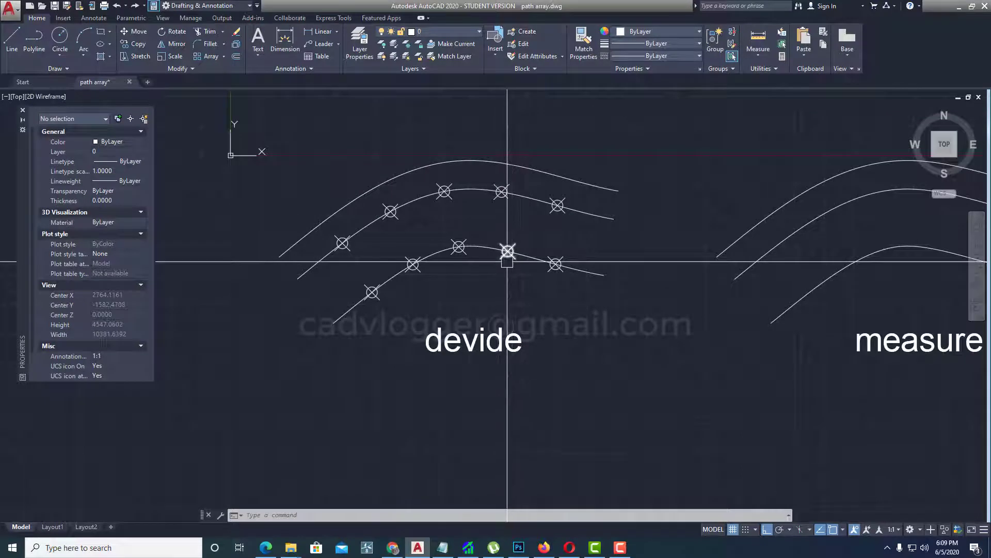
scroll(475, 235, up, 3)
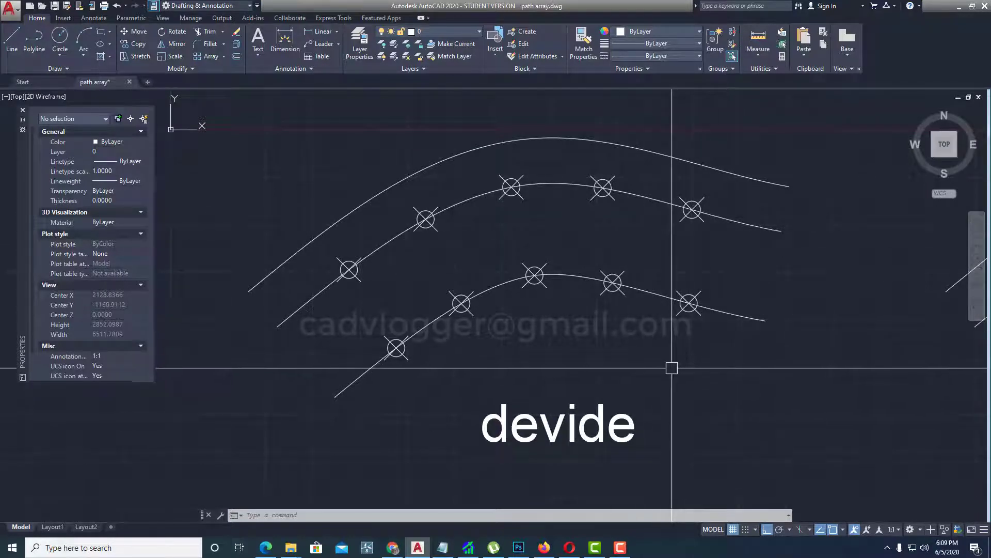
mouse_move(625, 352)
middle_down()
mouse_move(604, 274)
mouse_move(494, 359)
middle_up()
scroll(604, 274, down, 2)
key(l)
key(Return)
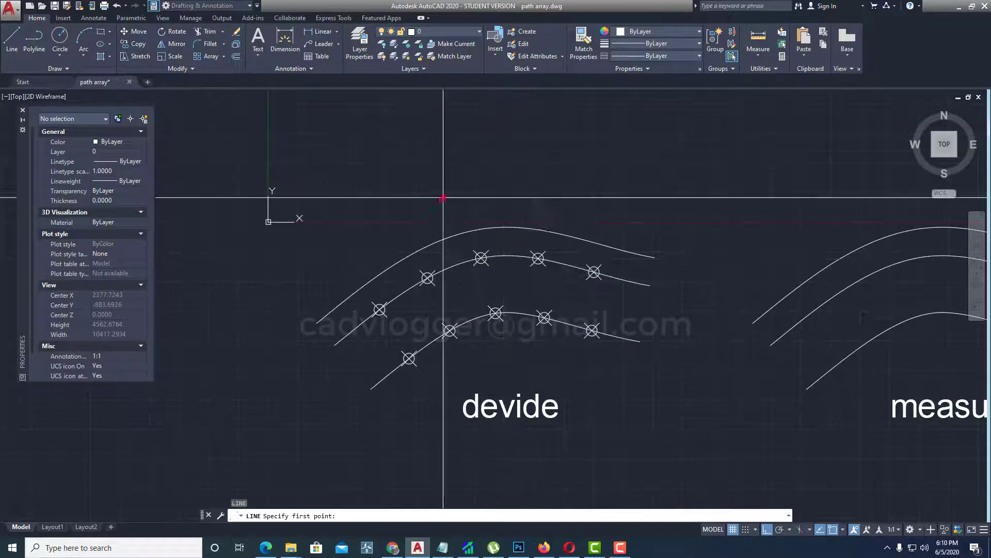
click(442, 196)
click(562, 187)
key(Return)
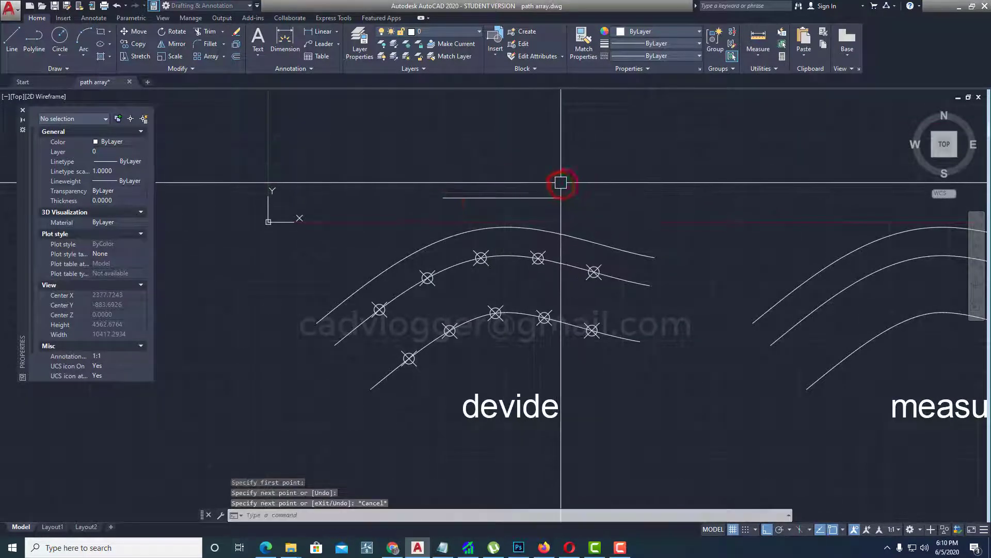
Step: Draw a much longer horizontal line above the short line, extending past it on both sides
key(Return)
click(274, 141)
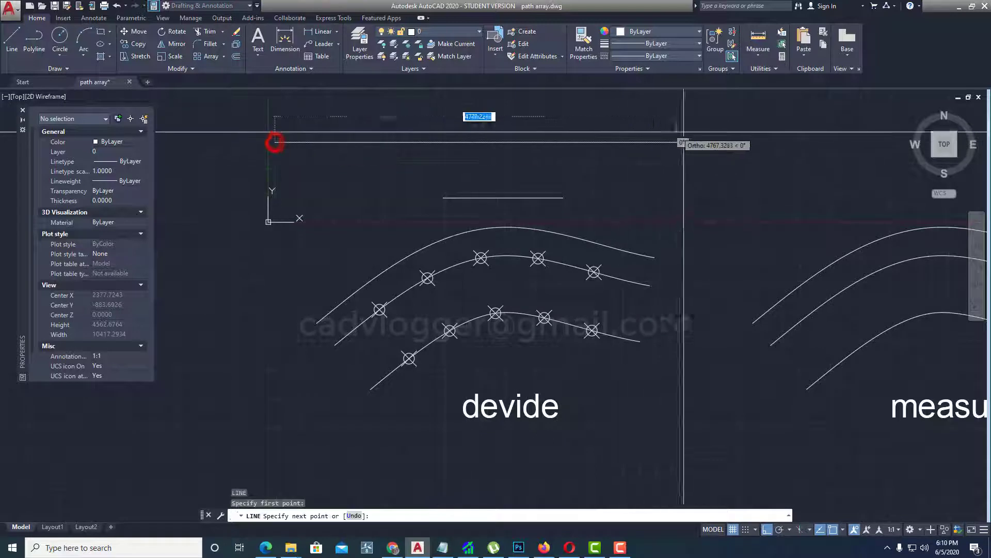
click(722, 131)
key(Return)
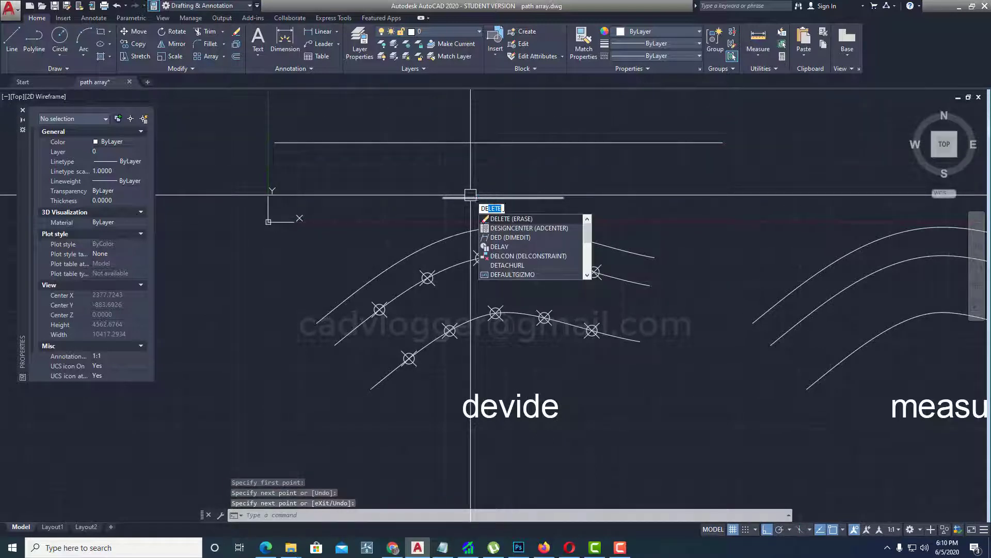
Step: Divide the long horizontal line into 6 equal segments
text(vide)
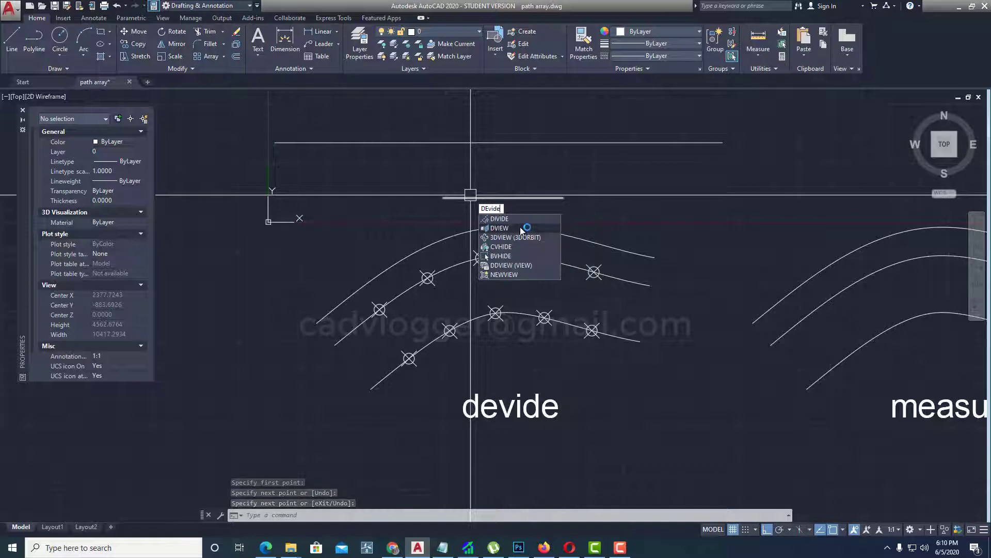
click(517, 218)
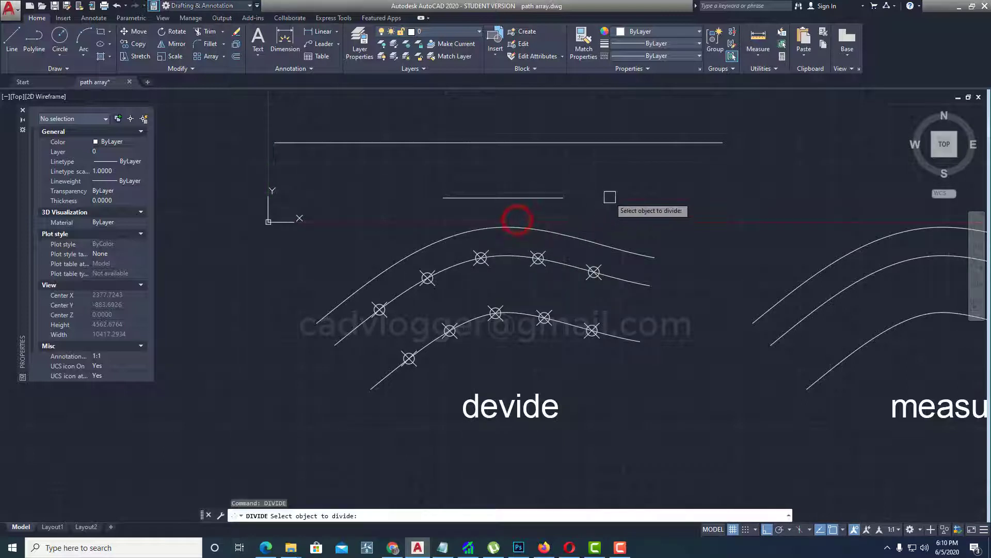
click(495, 144)
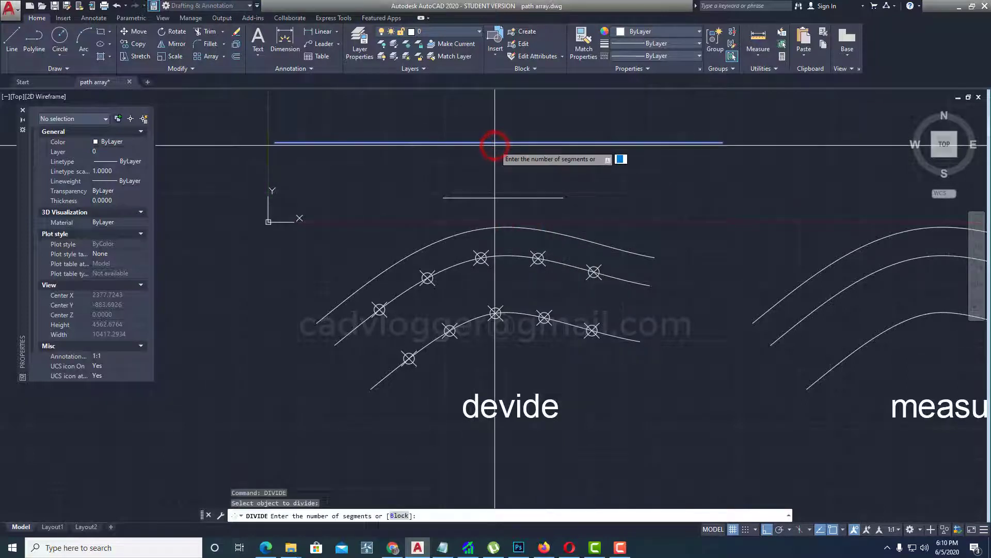
key(Return)
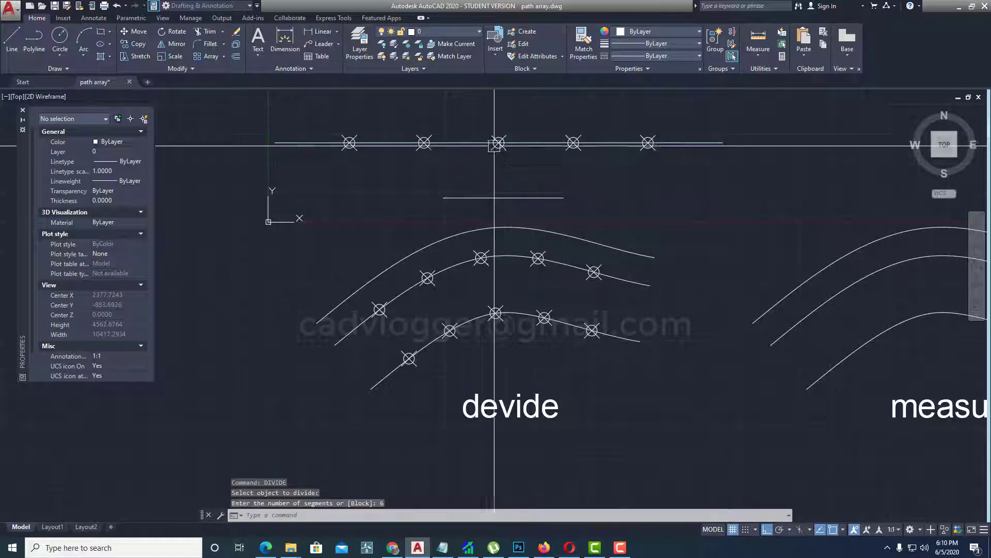
Step: Divide the short horizontal line into 6 equal segments
key(Return)
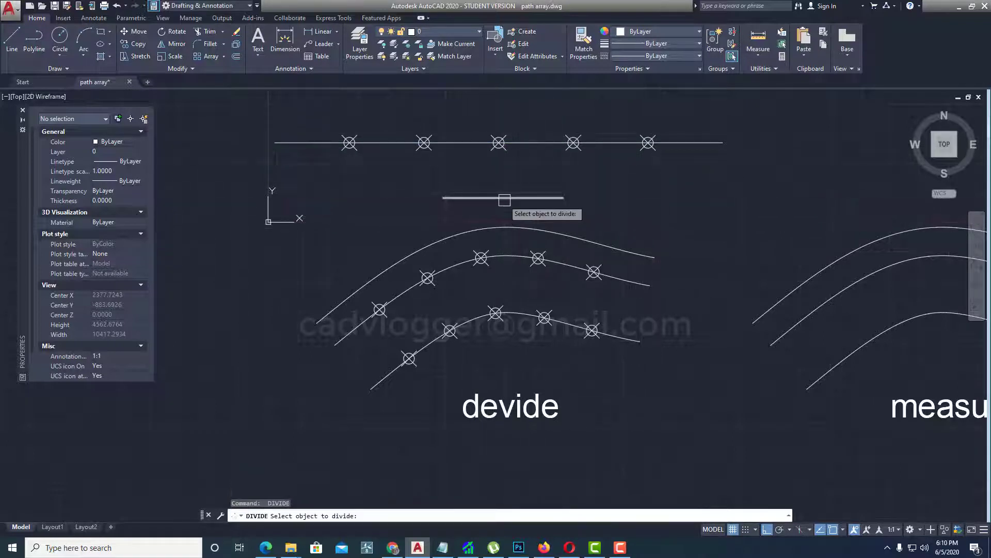
click(499, 199)
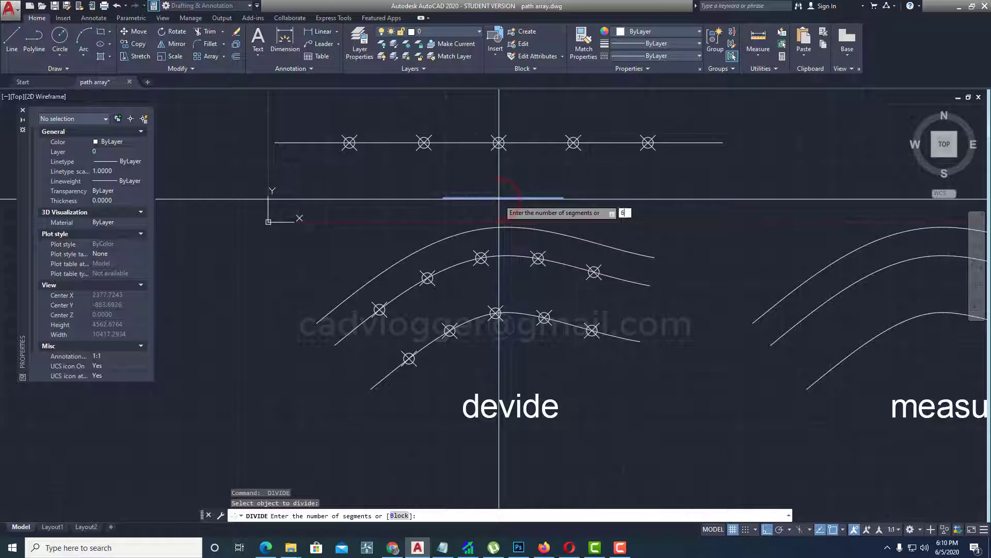
key(Return)
Step: Examine the division points on the short line up close and compare their spacing with the long line and curves
middle_drag(588, 227, 575, 249)
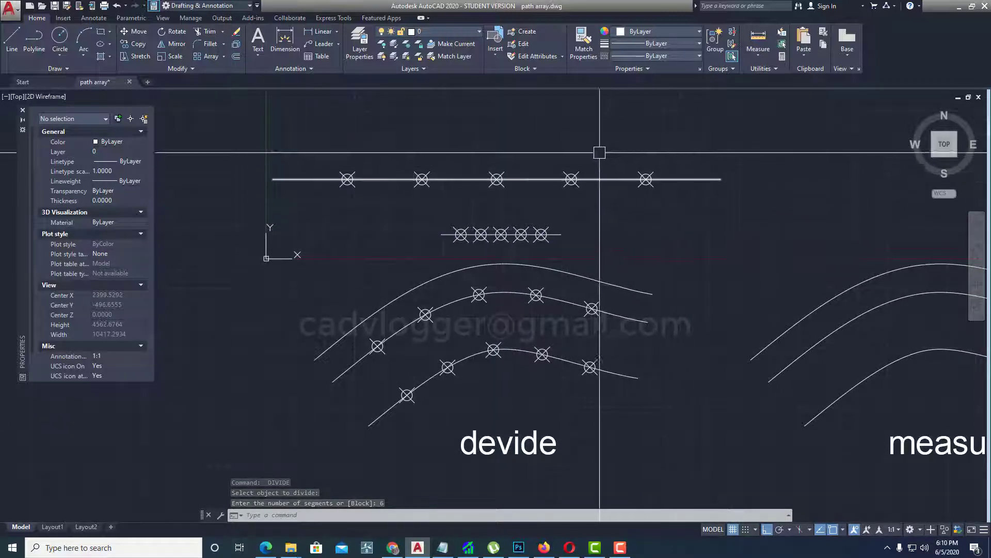
scroll(546, 251, up, 5)
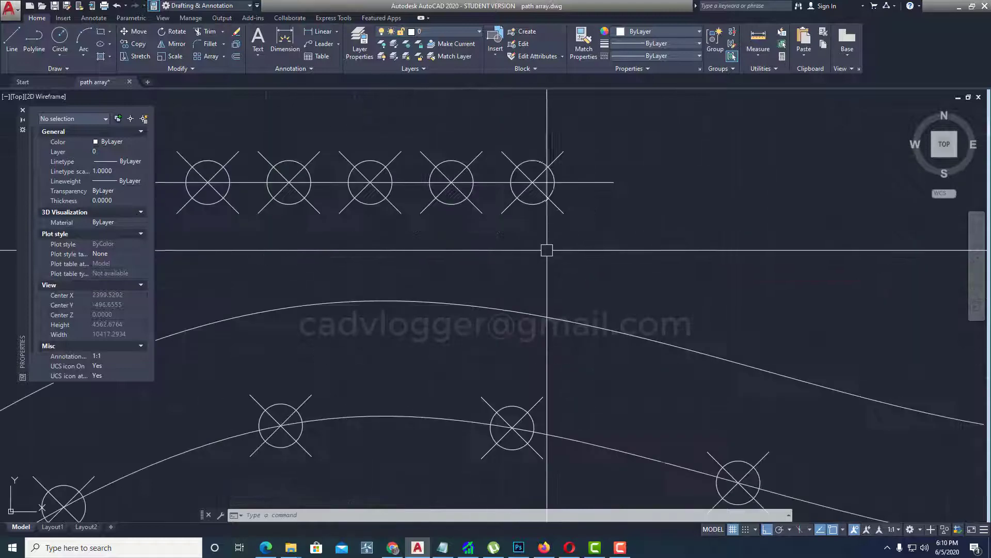
scroll(549, 249, up, 2)
scroll(548, 227, down, 2)
middle_drag(542, 230, 743, 292)
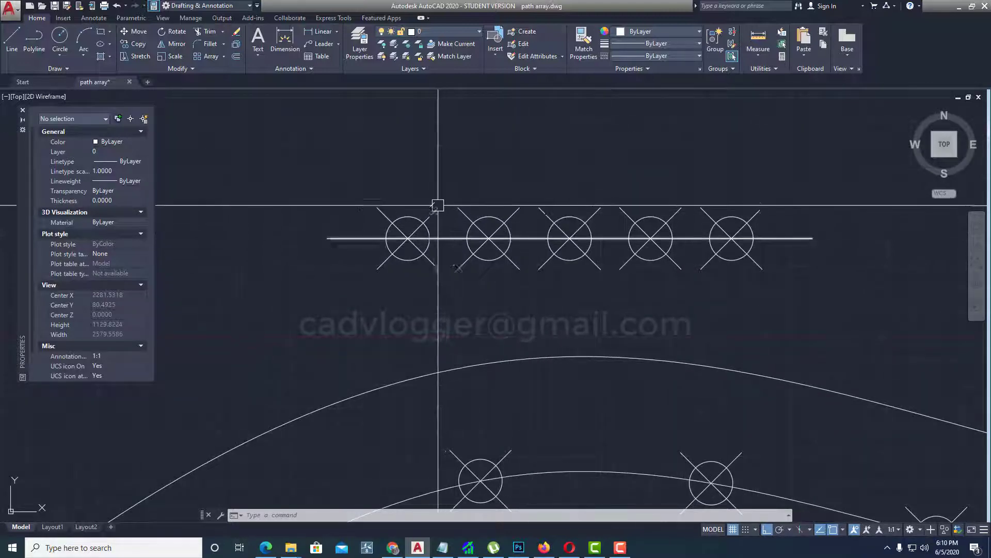
scroll(437, 205, down, 6)
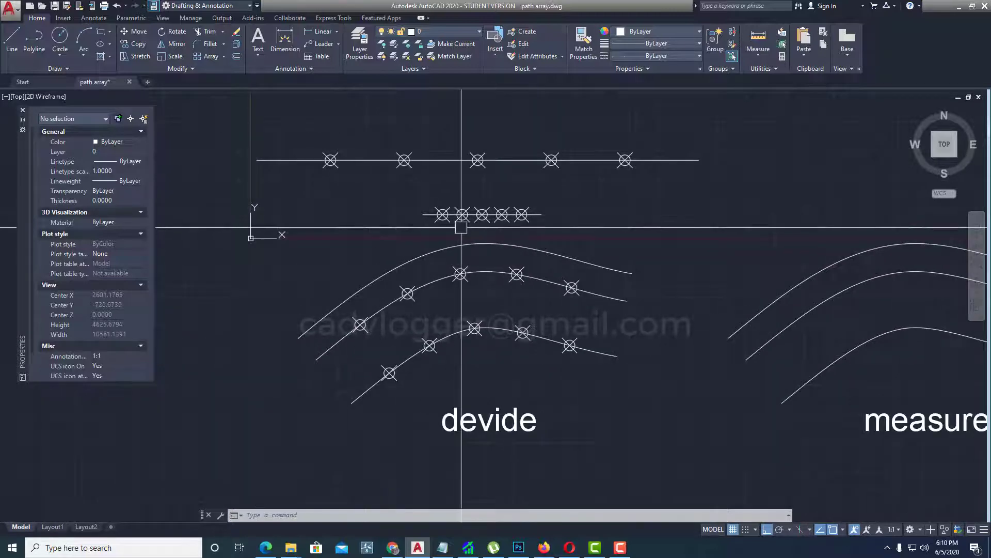
middle_drag(461, 227, 516, 231)
middle_drag(558, 282, 503, 280)
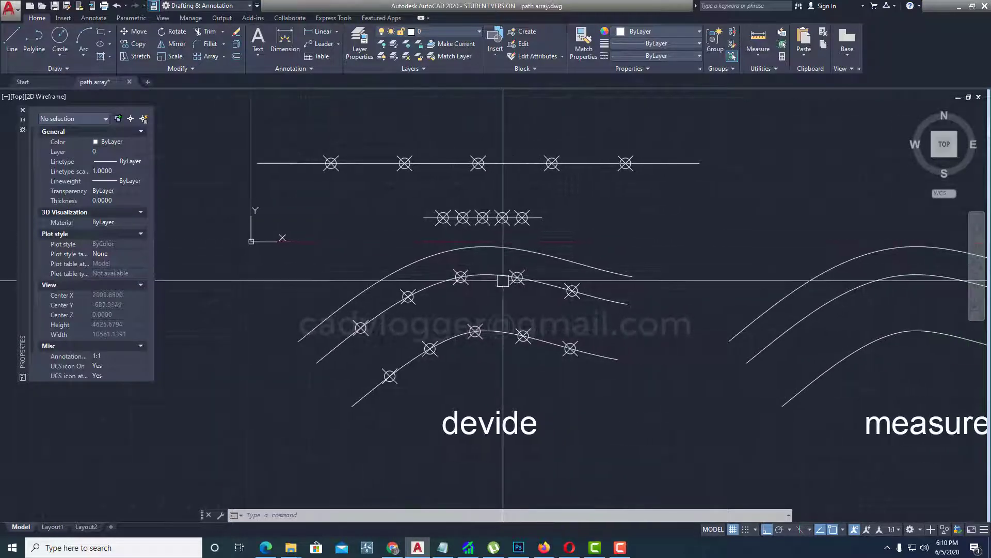
mouse_move(509, 281)
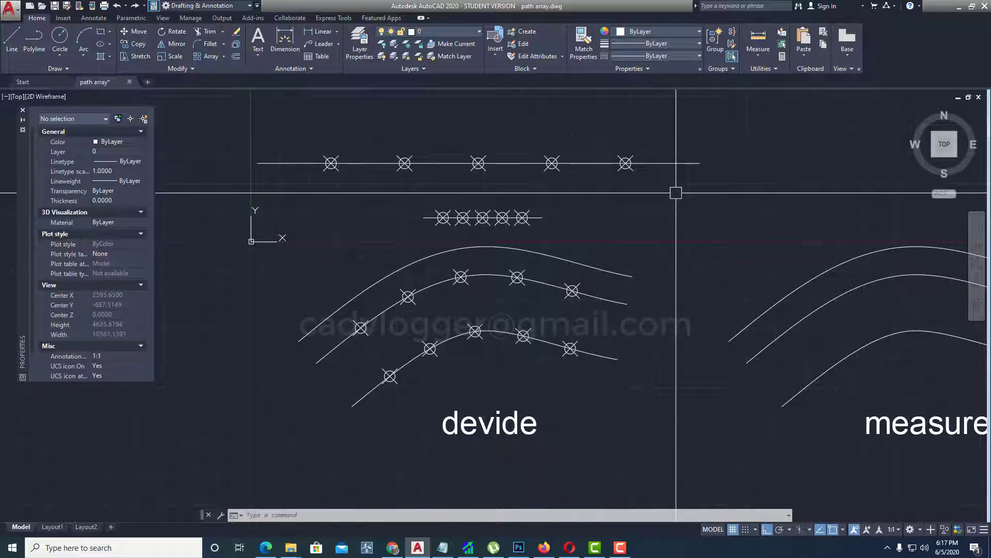
click(670, 195)
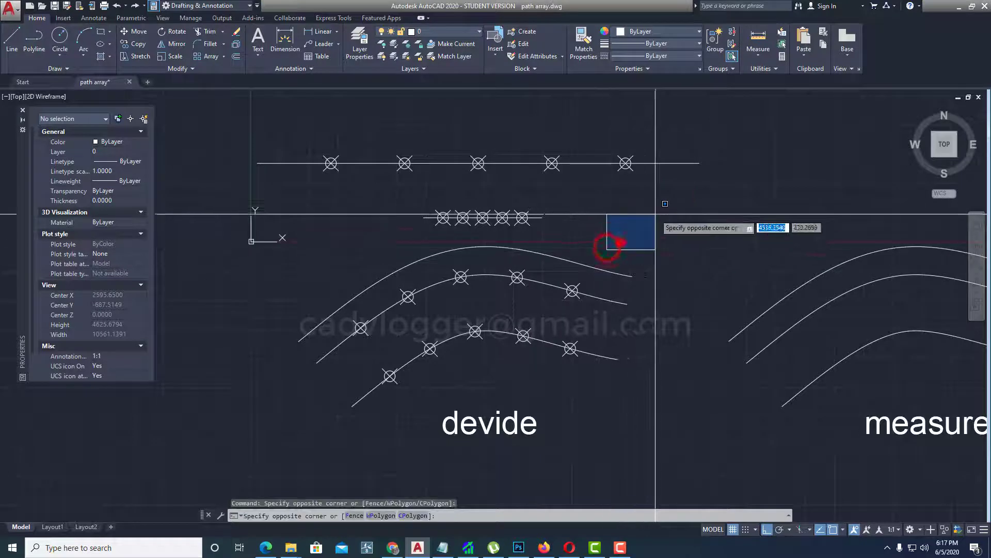
click(675, 199)
click(676, 190)
click(614, 254)
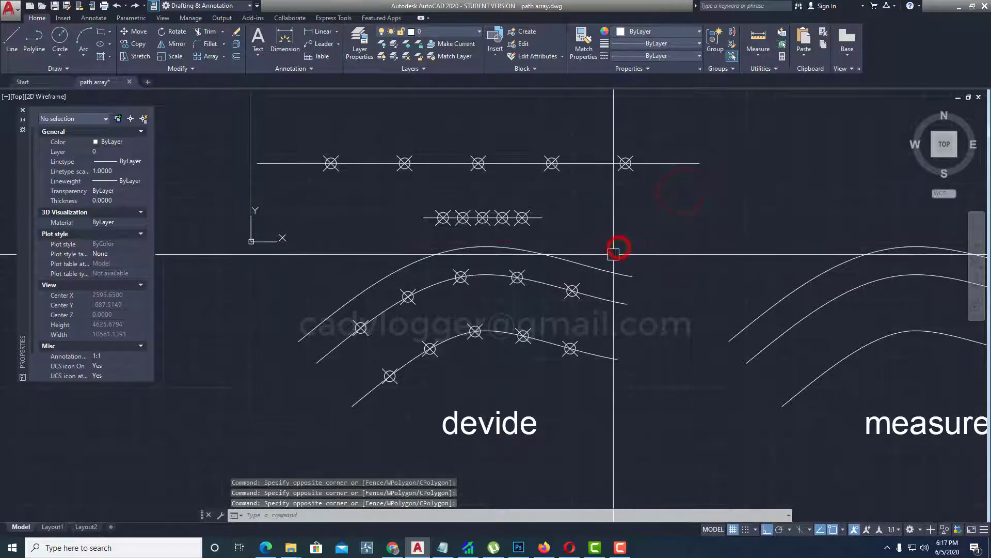
click(674, 192)
click(686, 194)
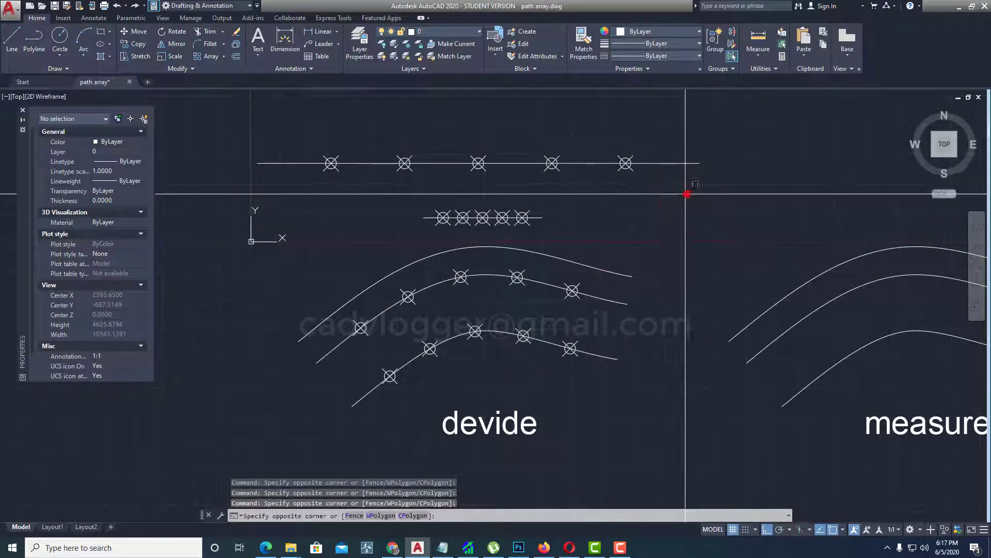
click(619, 249)
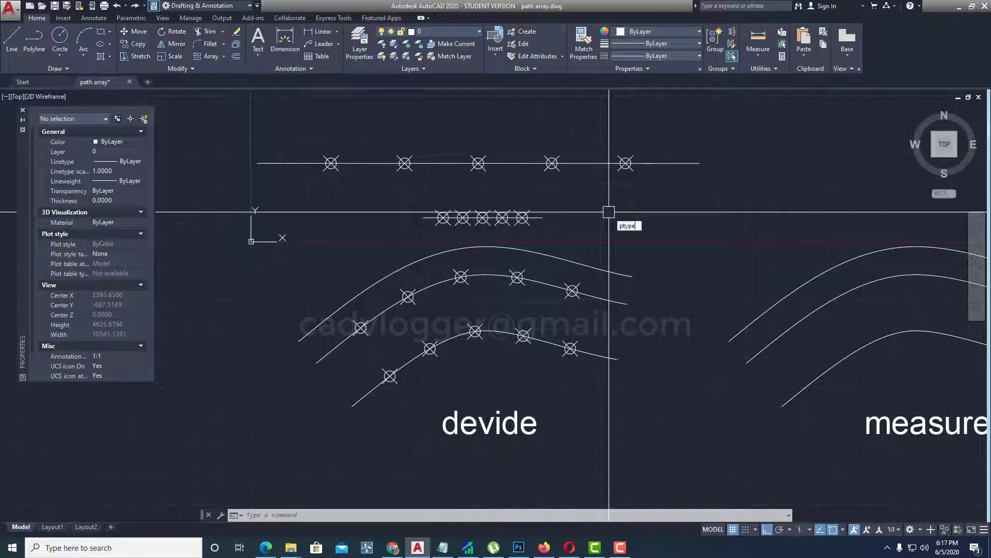
Step: Set the point style with PTYPE to a circle with a plus cross, point size 3% relative to screen
key(Return)
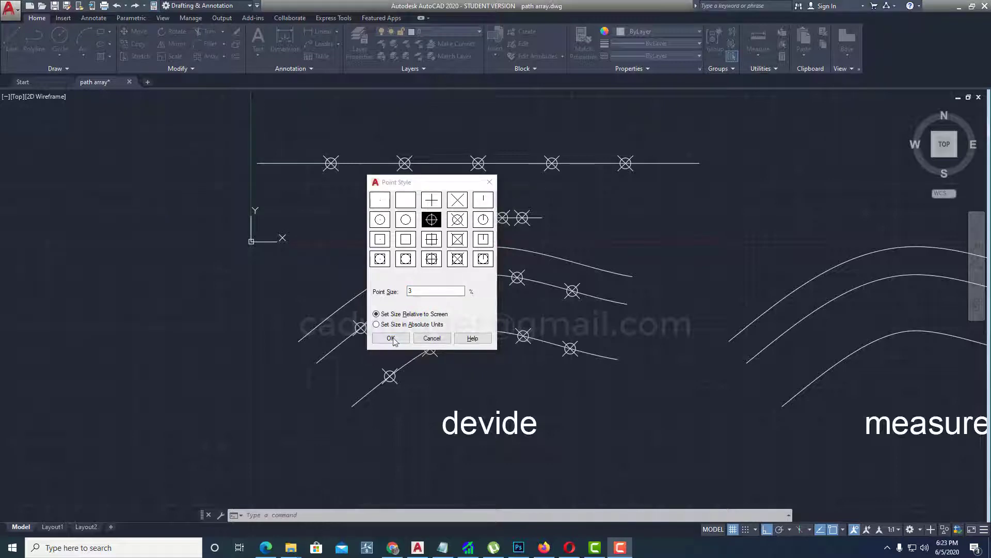
click(391, 339)
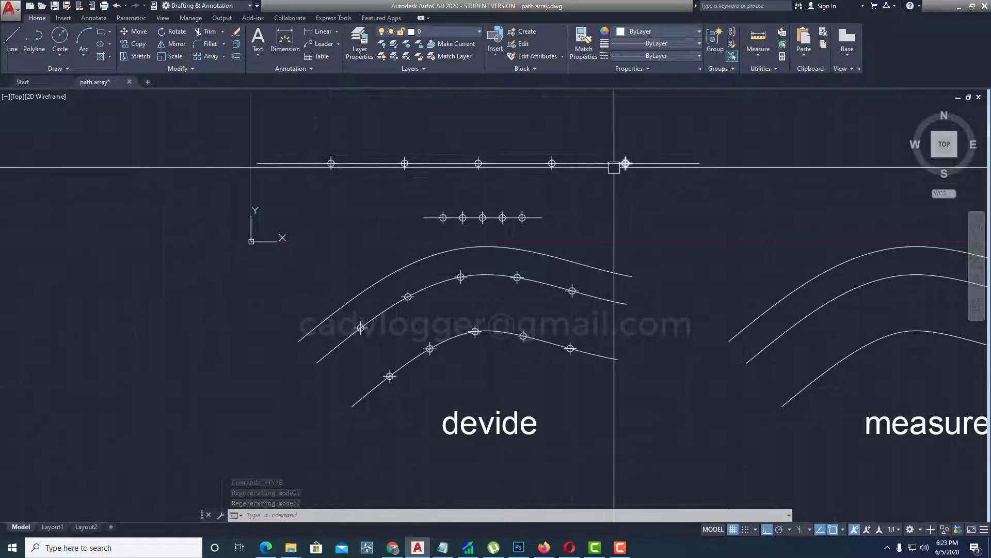
middle_drag(467, 222, 516, 219)
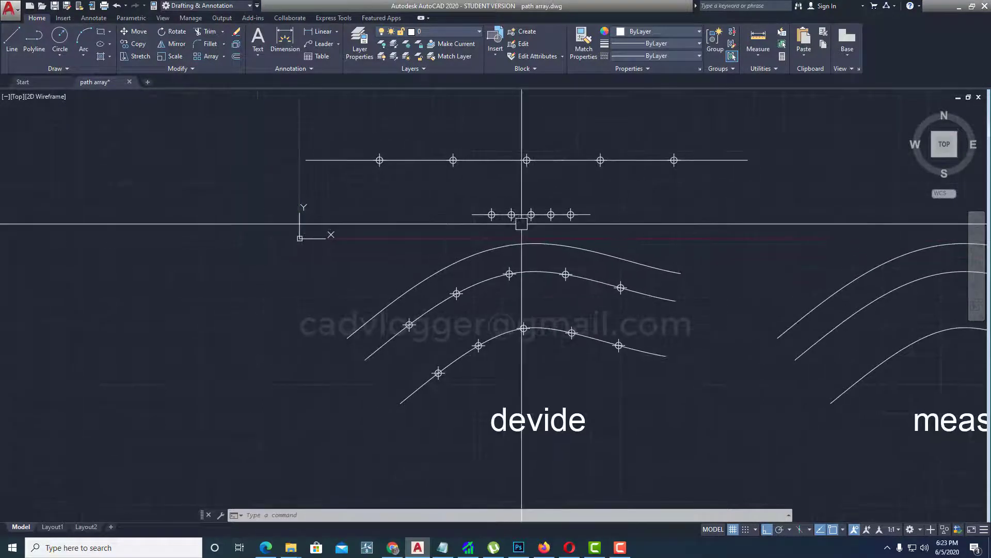
click(449, 266)
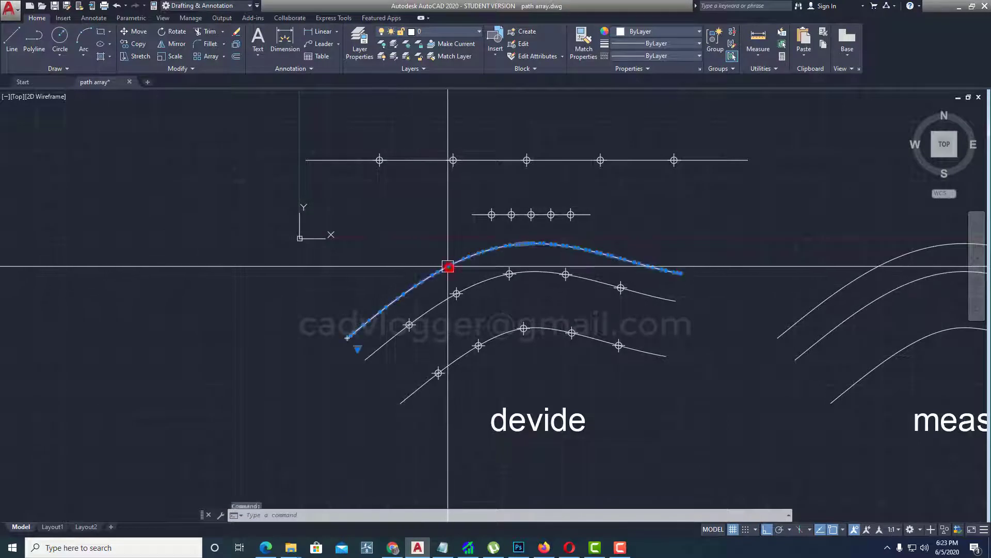
mouse_move(448, 266)
key(Escape)
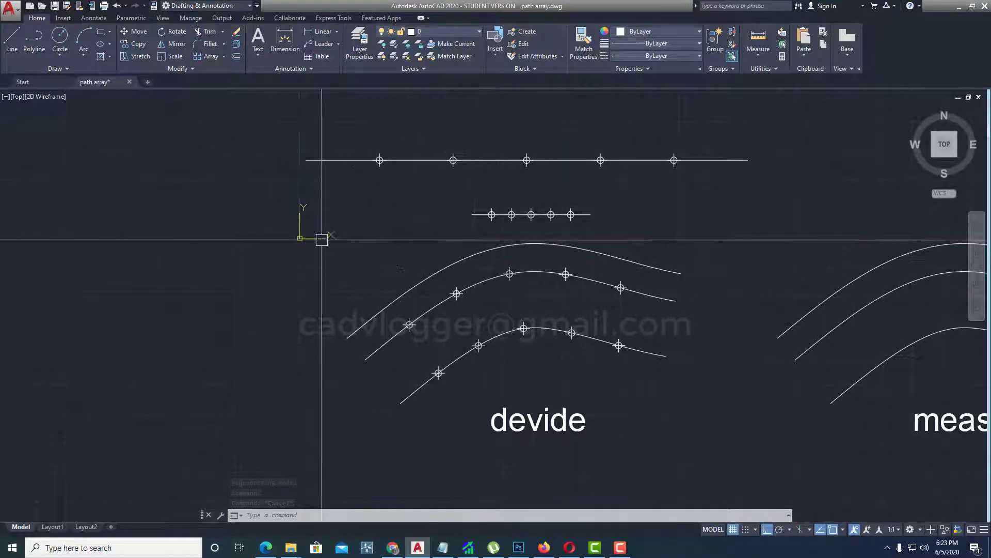
middle_drag(386, 255, 373, 255)
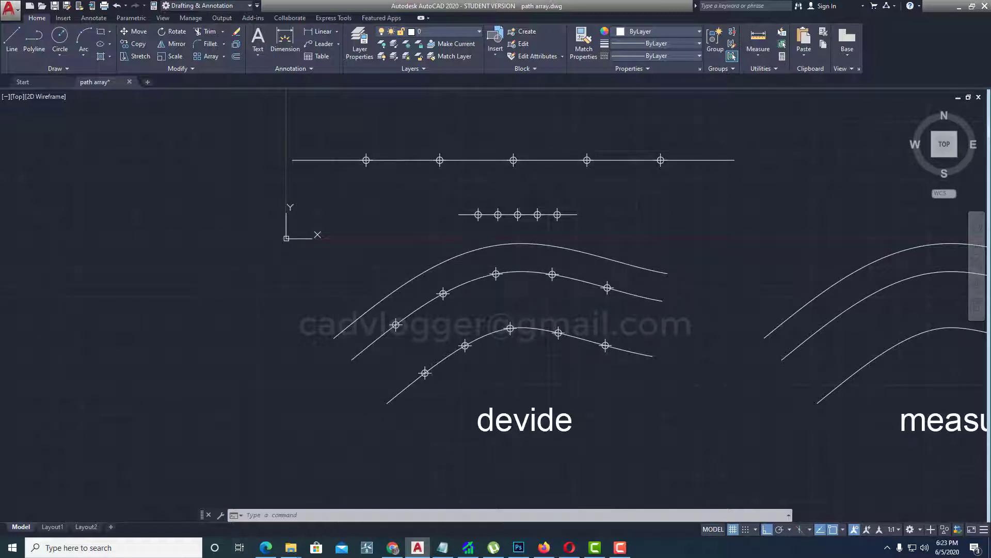
Step: Look up the name of the plant block among the recent blocks available for insertion
text(i)
key(Return)
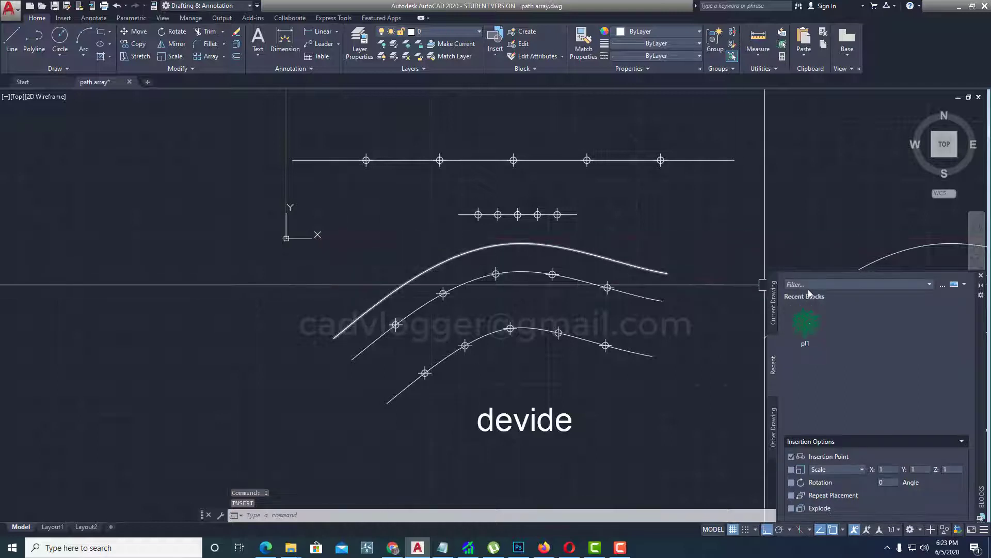
mouse_move(810, 326)
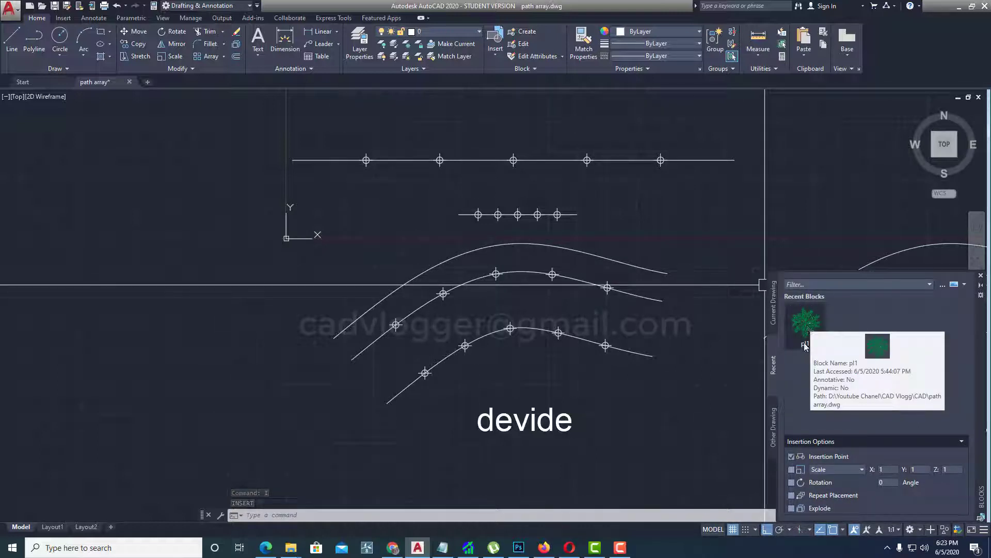
click(981, 277)
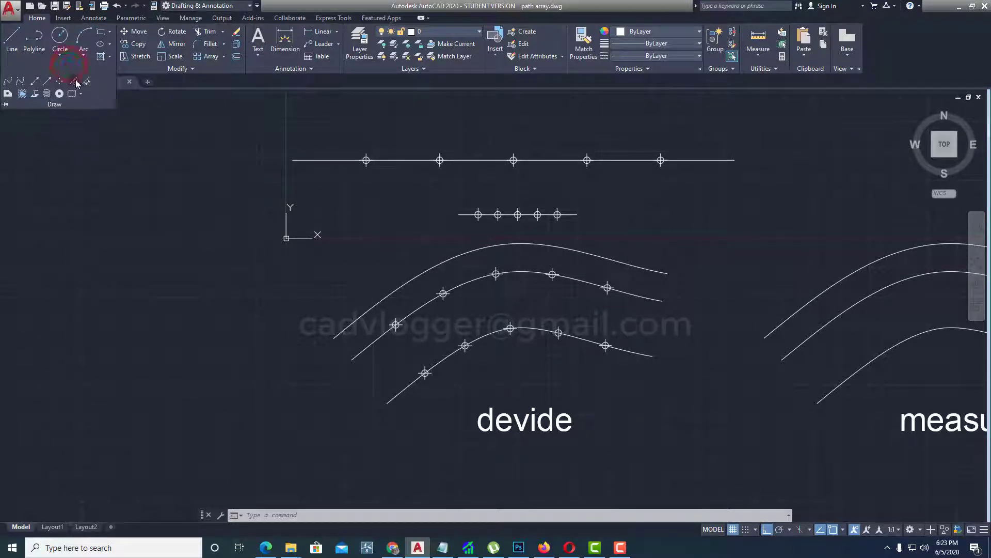
Step: Divide the upper curve into 6 segments with the pl1 block placed at the division points and aligned with the curve
click(75, 82)
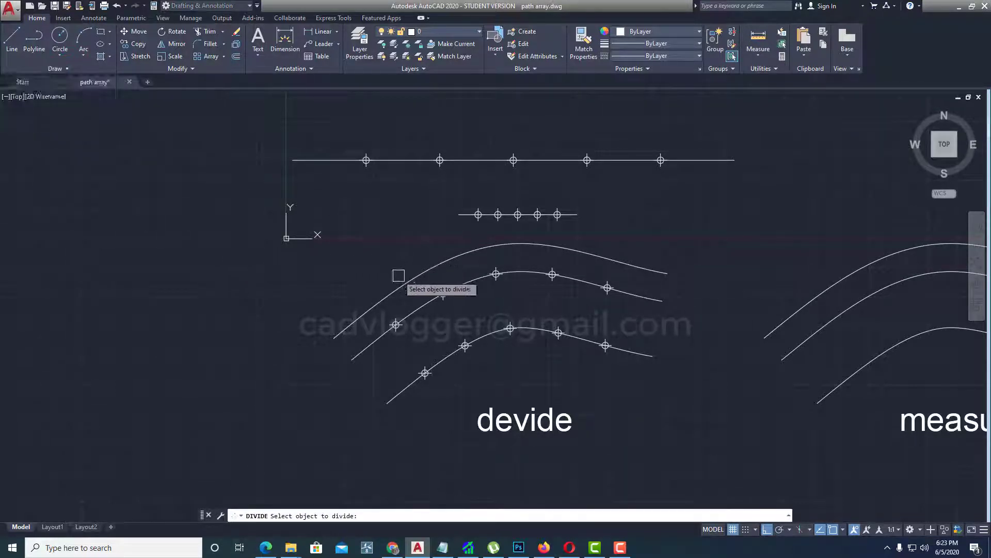
click(394, 291)
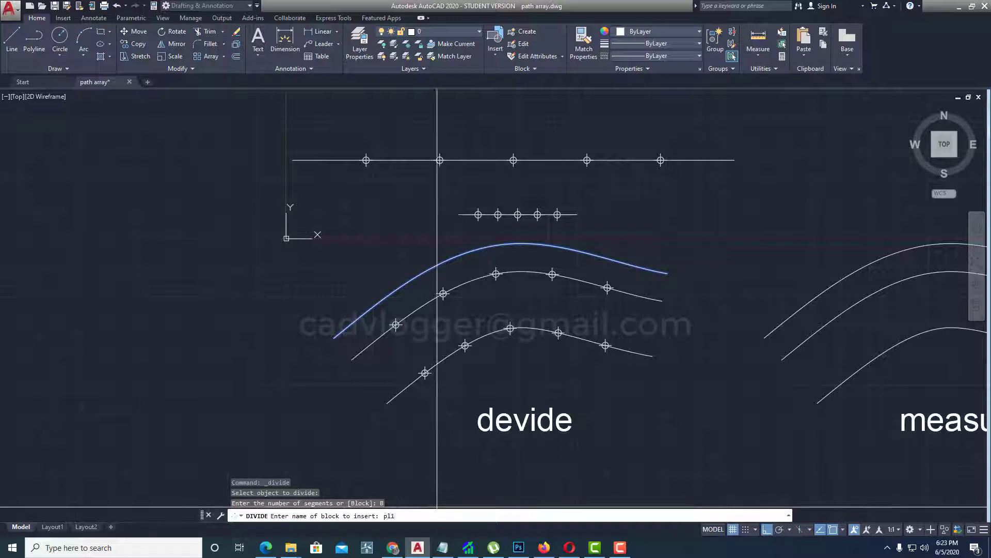
key(Return)
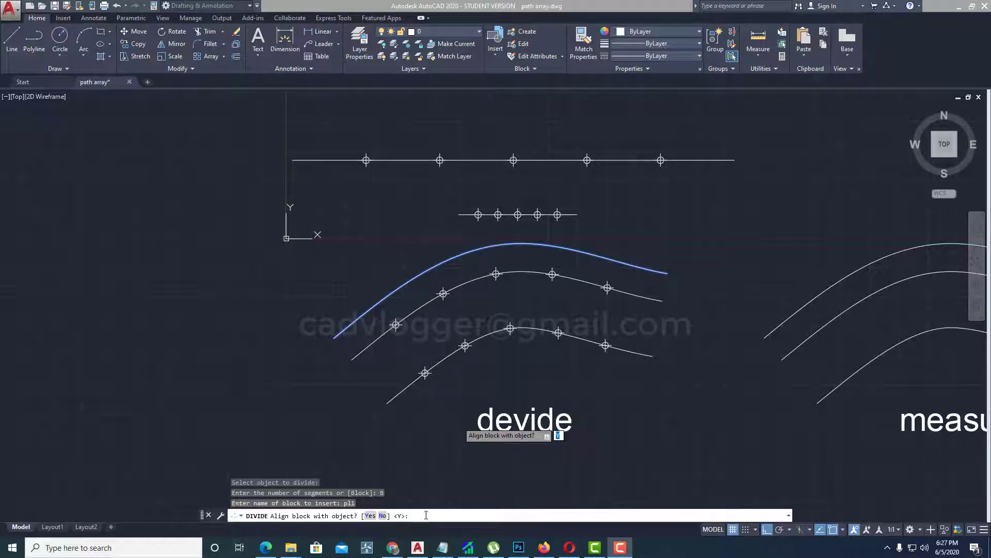
click(370, 514)
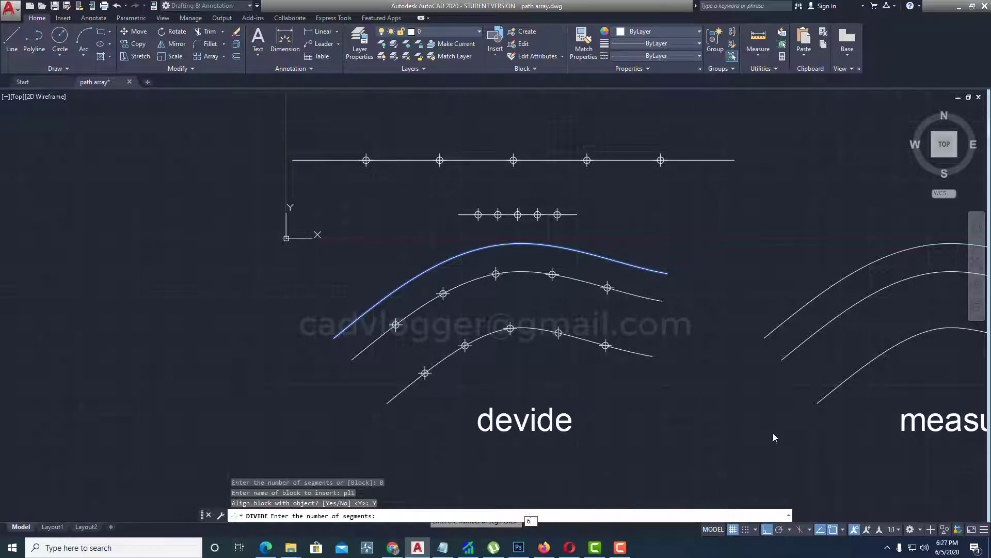
key(Return)
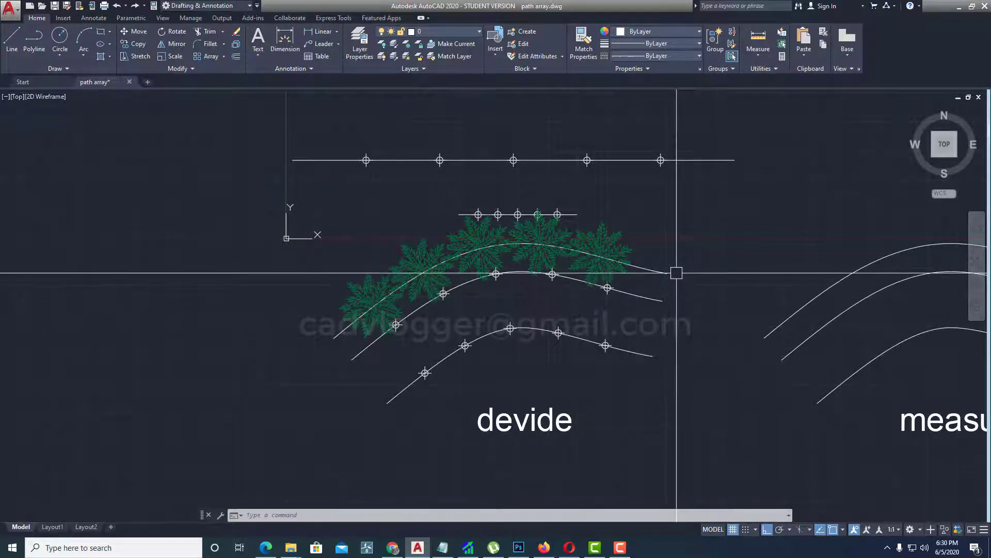
Step: Check in the object snap settings that the Node snap mode is enabled
shift+right_click(692, 224)
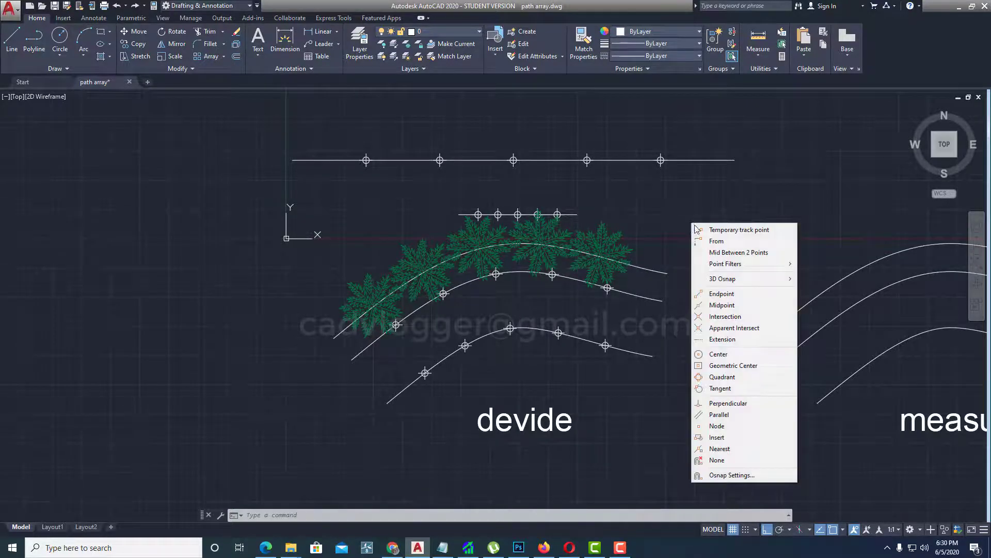
click(732, 475)
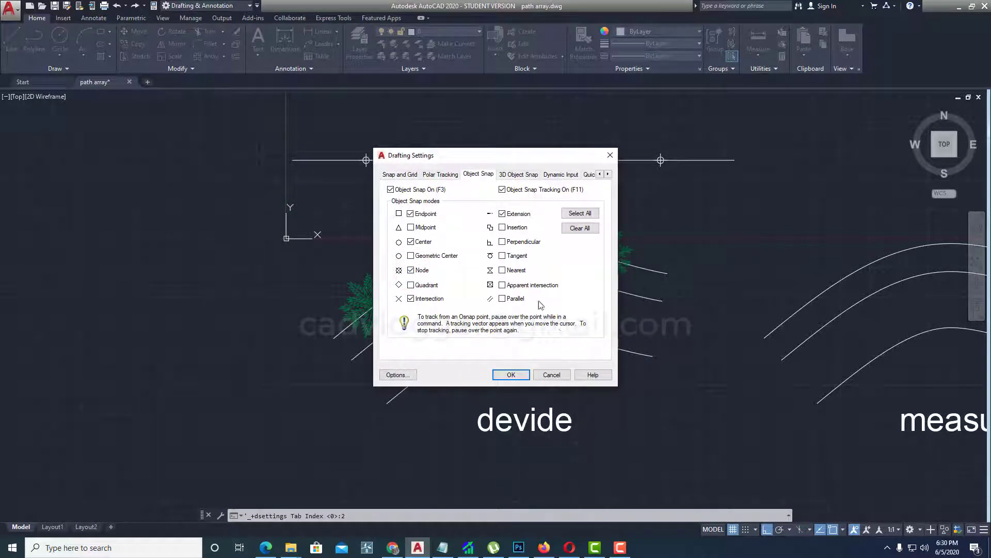
click(512, 375)
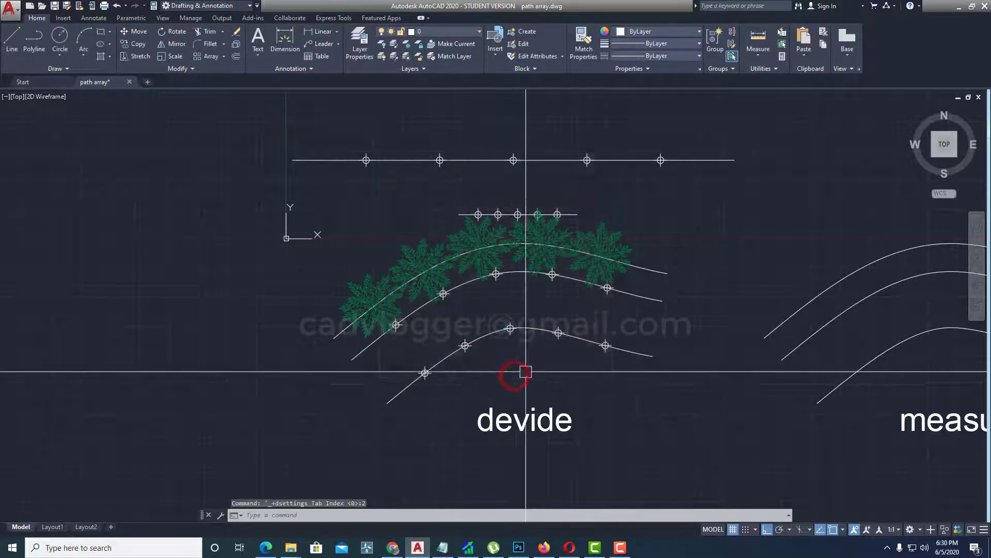
Step: Draw lines joining the two rightmost pairs of division points between the middle and lower curves
text(l)
key(Return)
scroll(606, 345, up, 4)
click(608, 342)
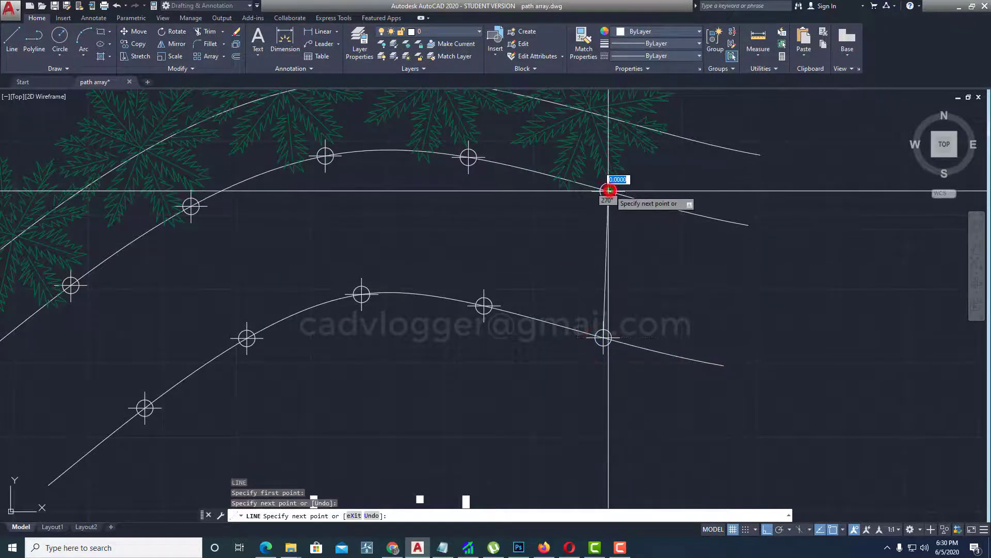
click(609, 190)
key(Return)
key(Return)
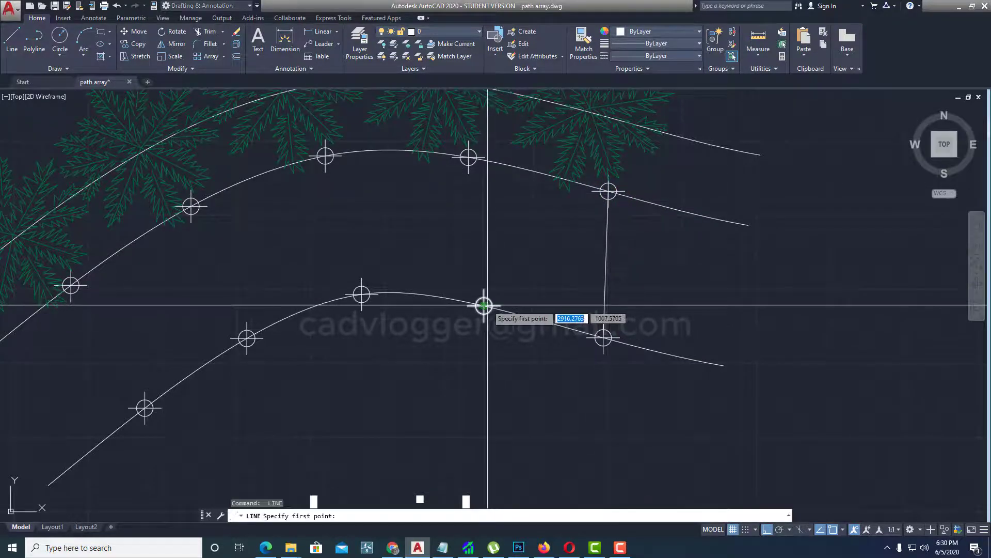
click(484, 305)
click(469, 157)
key(Return)
key(Return)
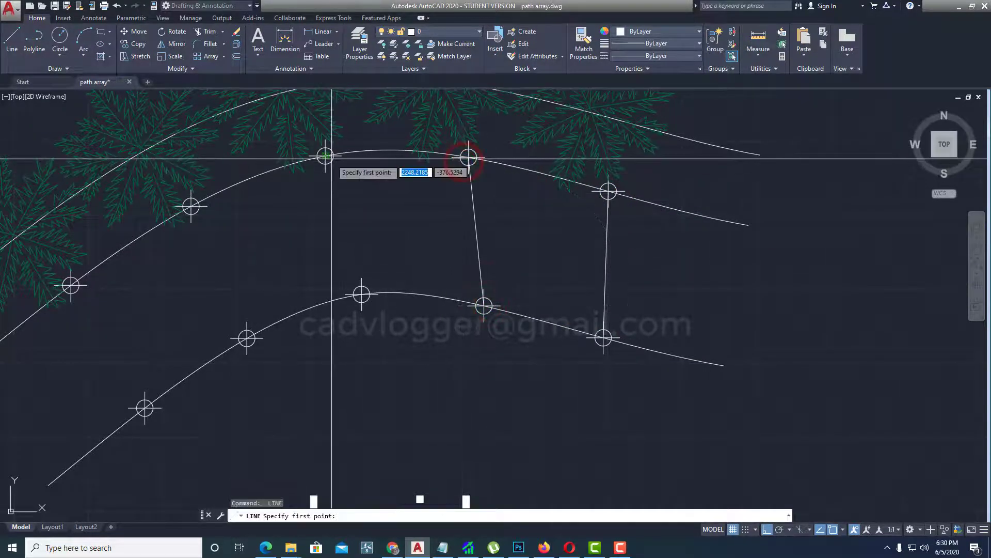
Step: Draw lines joining the remaining three pairs of division points between the middle and lower curves
click(326, 155)
click(361, 294)
key(Return)
key(Return)
click(192, 206)
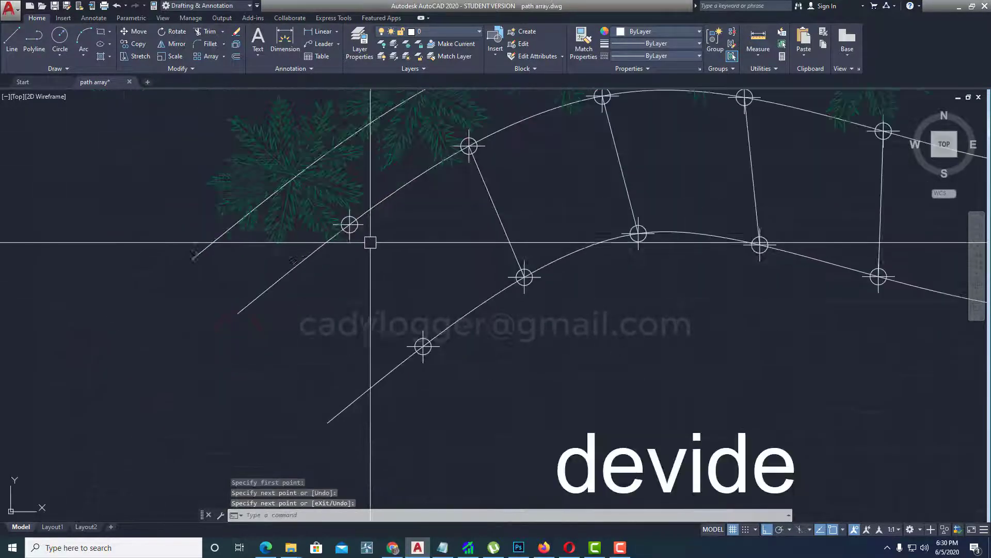
click(349, 225)
click(417, 337)
key(Escape)
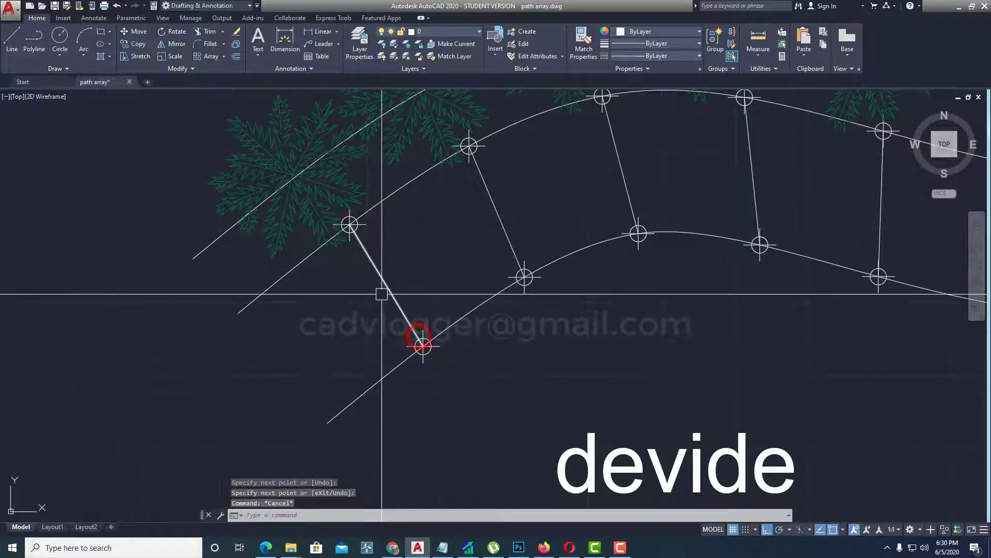
Step: Offset the leftmost connecting line by 50 to both sides
key(Return)
key(Return)
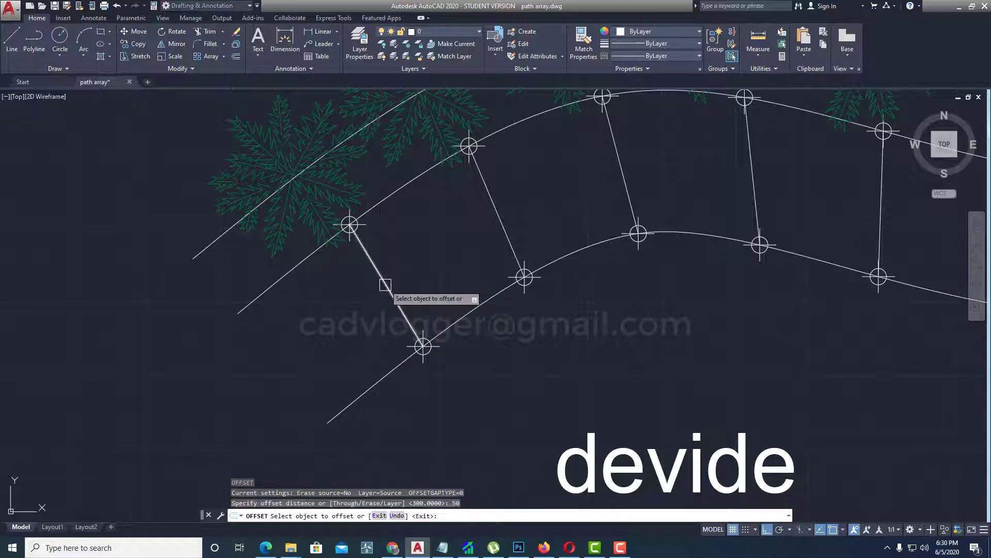
click(385, 283)
click(372, 295)
scroll(390, 286, up, 1)
click(389, 287)
click(459, 268)
scroll(479, 263, down, 2)
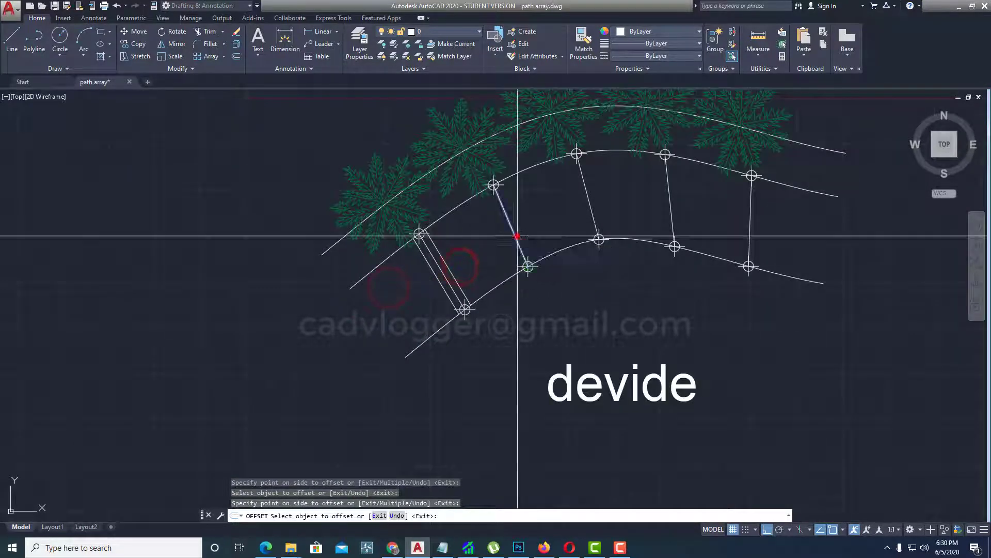
Step: Offset the other four connecting lines by 50 to both sides
click(516, 239)
click(529, 233)
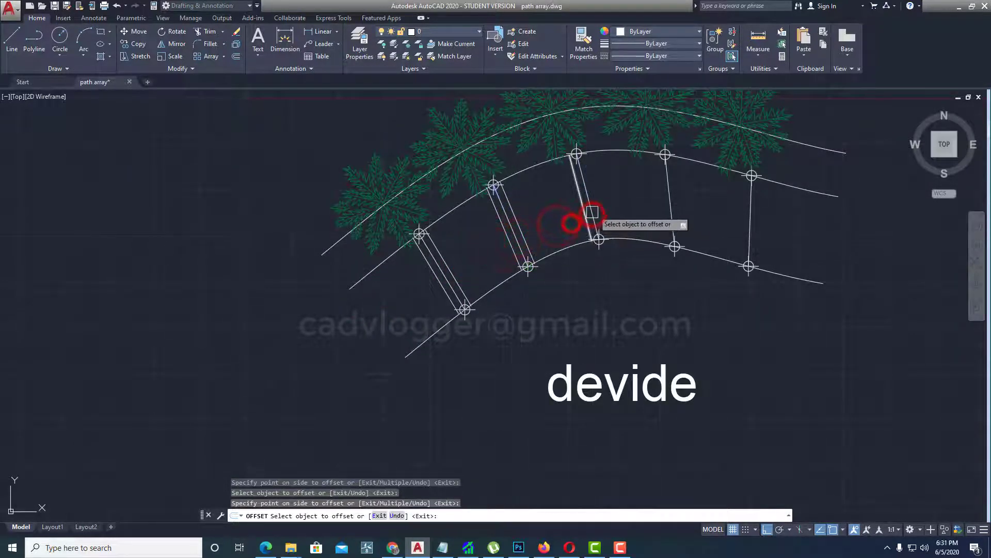
click(670, 209)
click(654, 206)
click(671, 207)
click(719, 210)
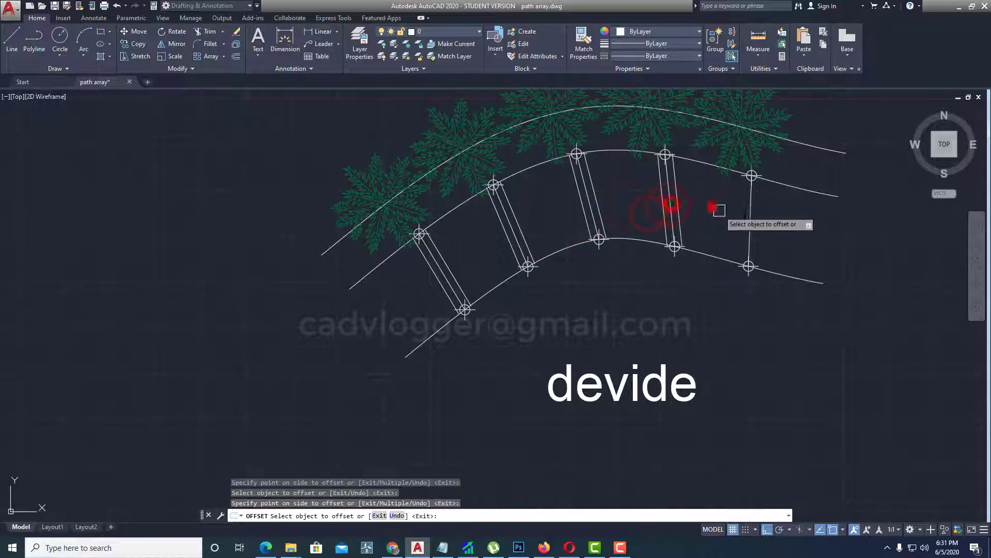
click(749, 222)
click(725, 226)
scroll(757, 222, up, 1)
click(750, 227)
click(786, 238)
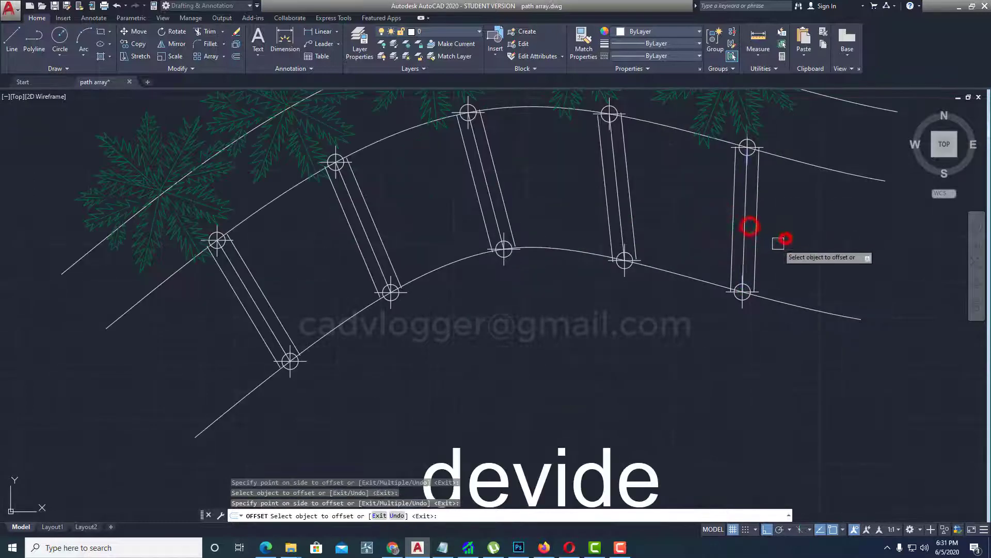
Step: Erase the original center line between each pair of offset lines
scroll(758, 249, up, 2)
key(Return)
text(e)
key(Return)
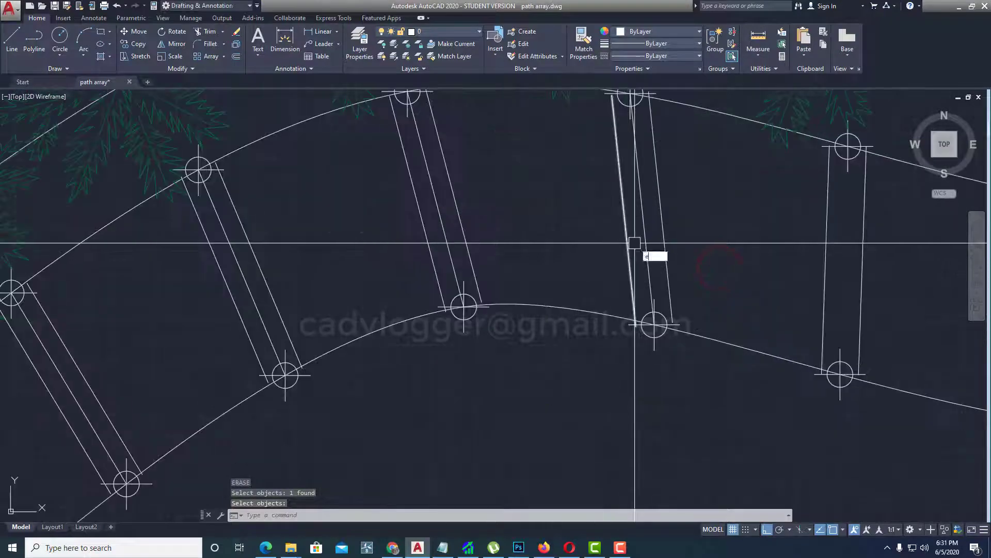
click(645, 235)
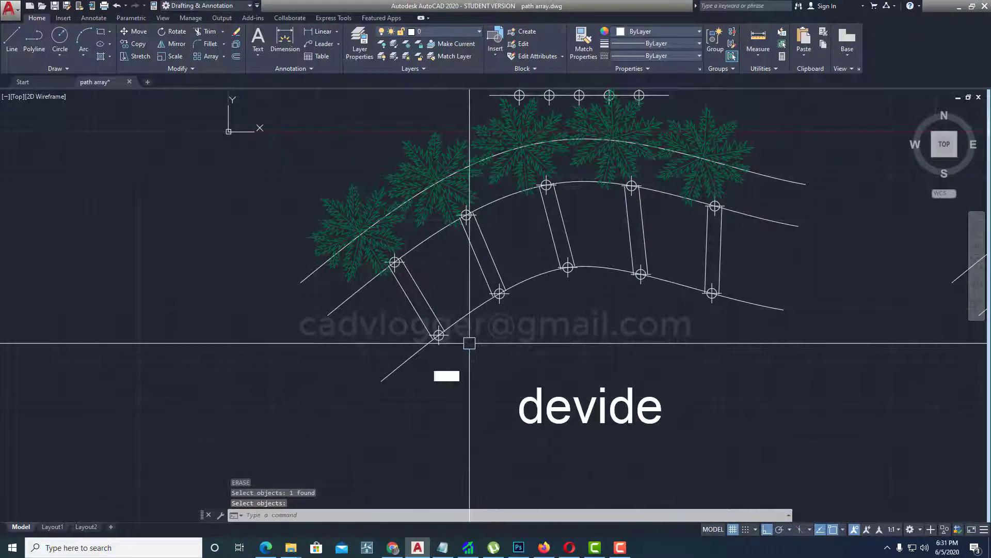
Step: Erase the division points on the lower curve and the two rightmost ones on the middle curve
click(409, 373)
click(629, 251)
key(Return)
key(Return)
click(570, 359)
click(771, 245)
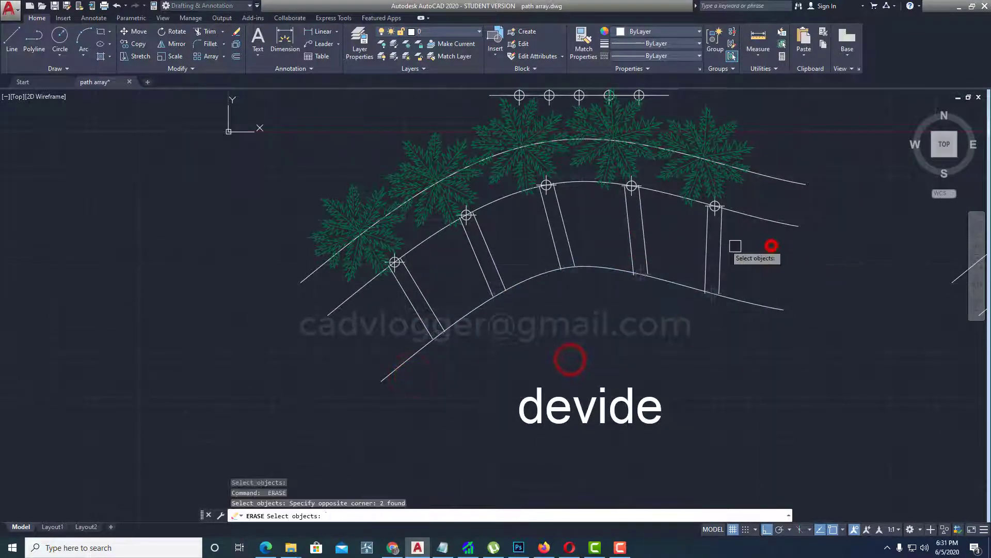
click(617, 236)
click(752, 161)
Step: Try to erase the second and third division points from the left on the middle curve in one selection
click(454, 260)
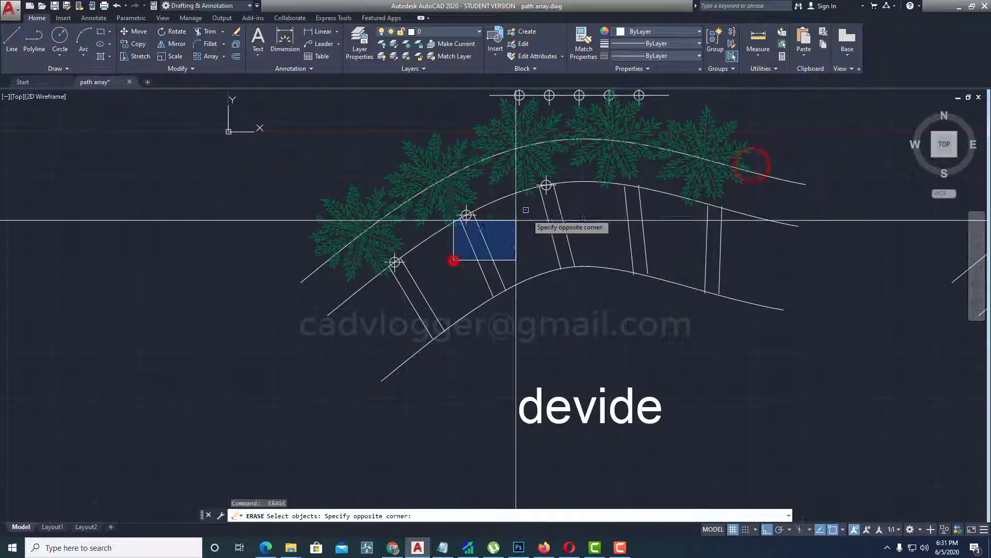
click(570, 179)
key(Return)
text(u)
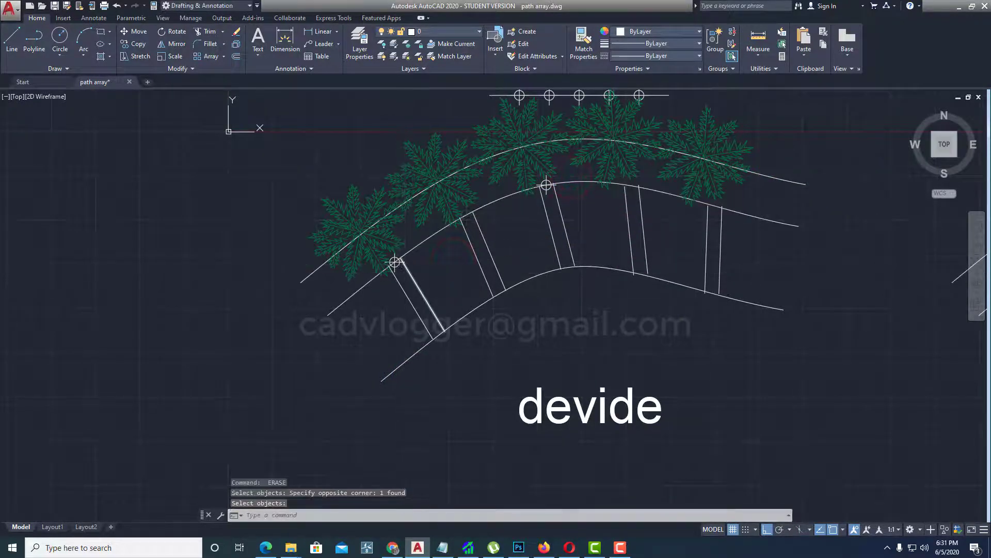
key(Return)
Step: Erase the remaining three division points on the middle curve one by one with window selections
text(e w)
click(436, 251)
click(527, 181)
key(space)
text(w)
click(519, 218)
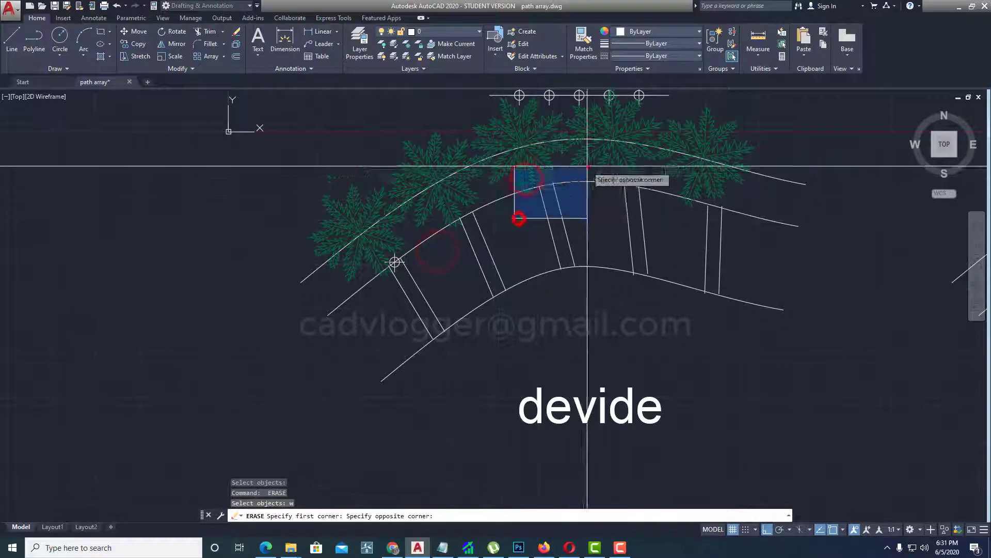
click(587, 167)
key(space)
text(w)
click(383, 290)
click(425, 240)
key(space)
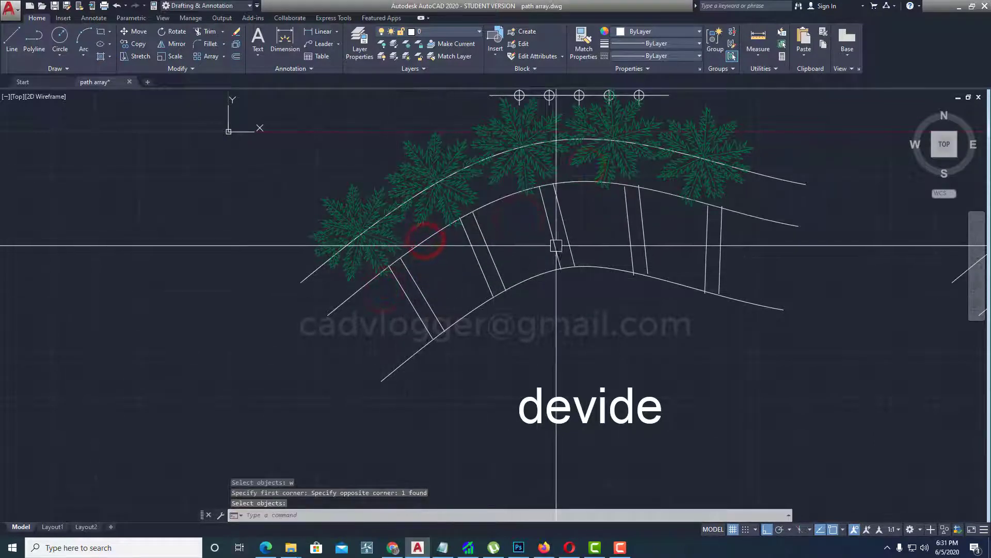
Step: Offset the middle and lower curves 100 units inward, toward each other
middle_drag(715, 232, 696, 241)
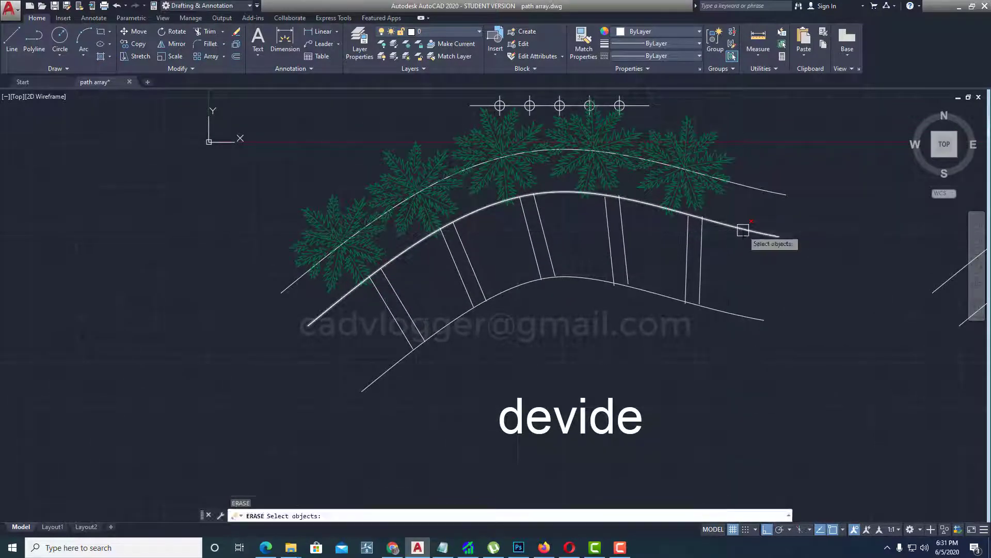
key(Escape)
key(Escape)
key(Return)
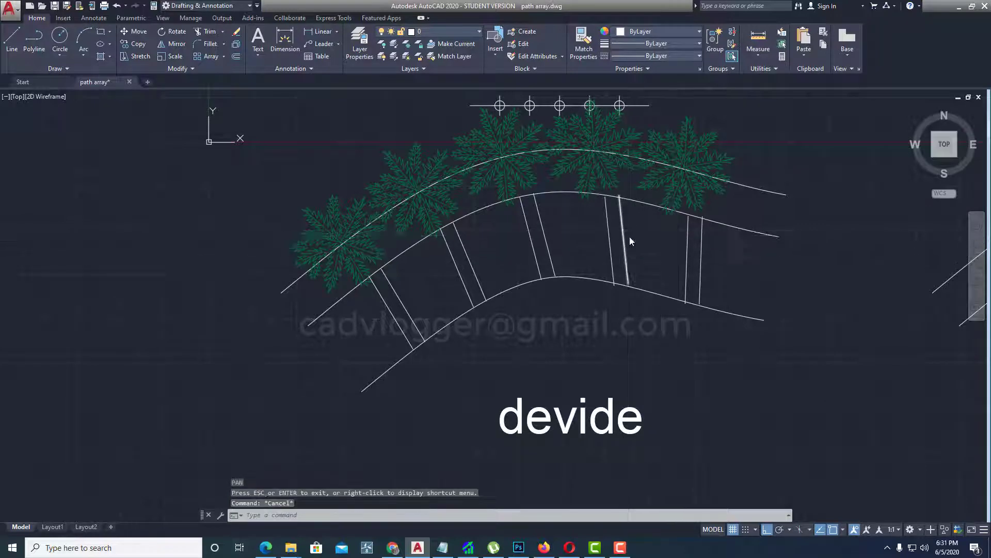
click(723, 222)
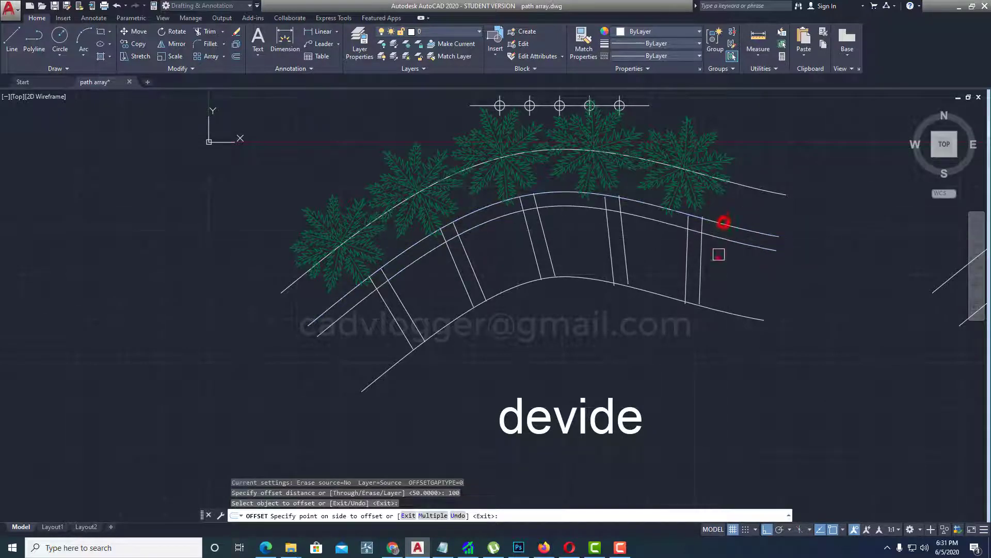
click(717, 307)
click(719, 285)
key(Return)
Step: Offset the two new inner curves another 50 units inward to form the double rails
key(Return)
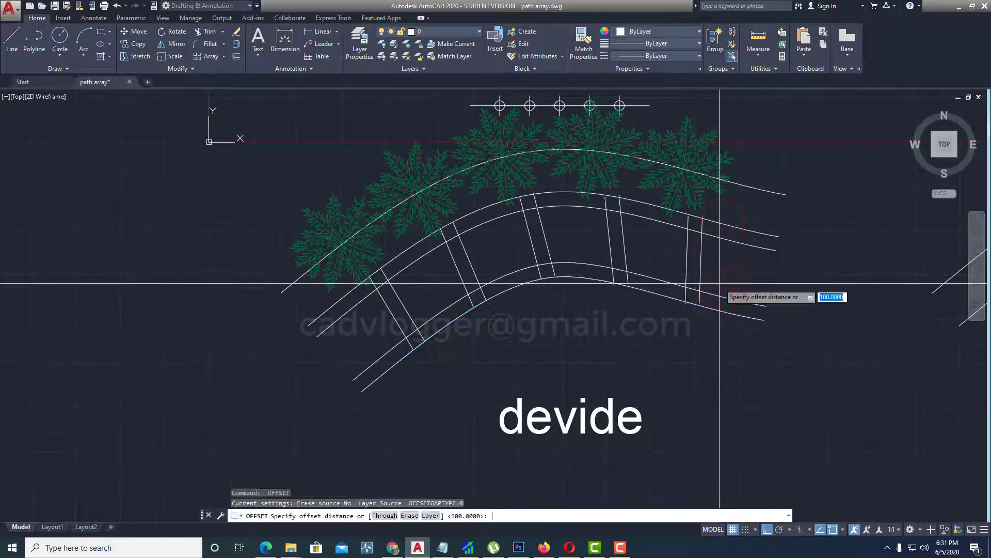
key(Return)
click(724, 237)
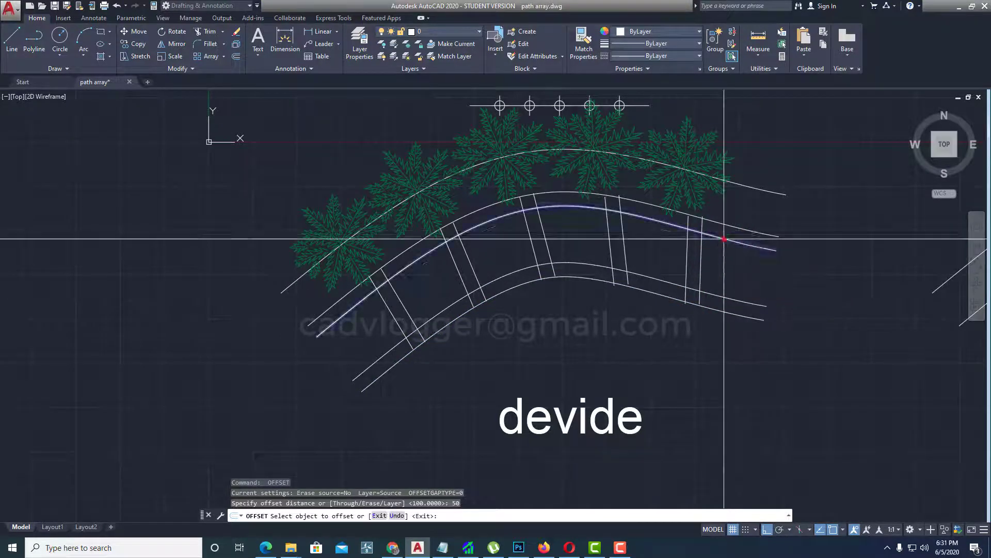
click(722, 263)
click(714, 295)
click(722, 283)
key(Escape)
Step: Erase the original middle and lower curves outside the new rails
text(E)
key(Return)
click(720, 309)
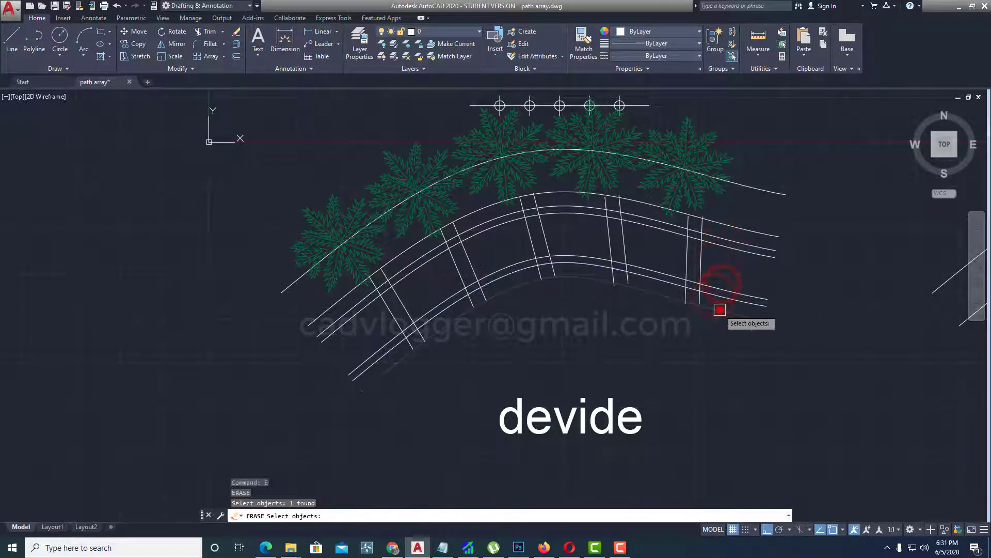
key(Escape)
Step: Close the lower ends of the two leftmost crossbars with short lines between their endpoints
middle_drag(465, 311, 479, 304)
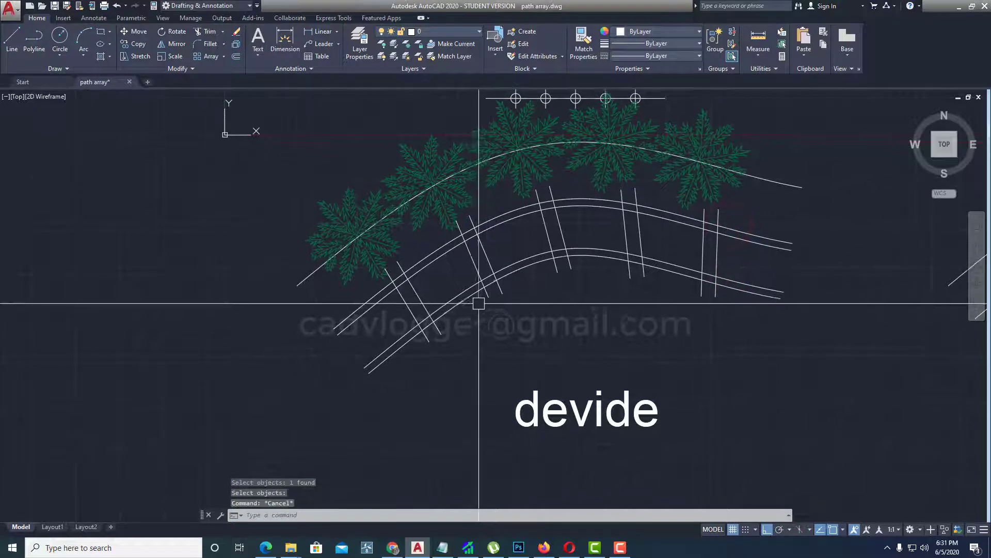
scroll(429, 325, up, 2)
text(l)
key(Return)
click(428, 348)
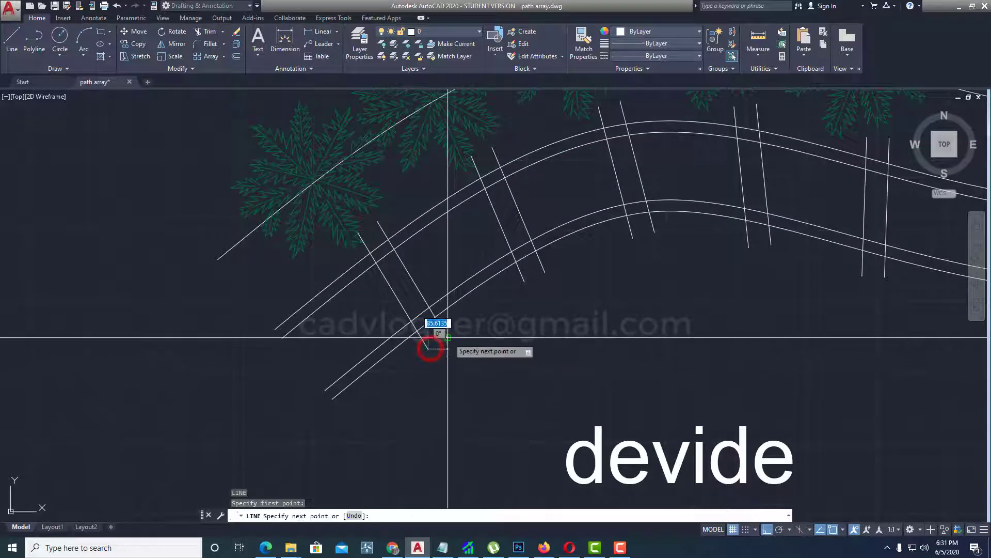
click(447, 335)
key(Return)
click(524, 281)
click(545, 273)
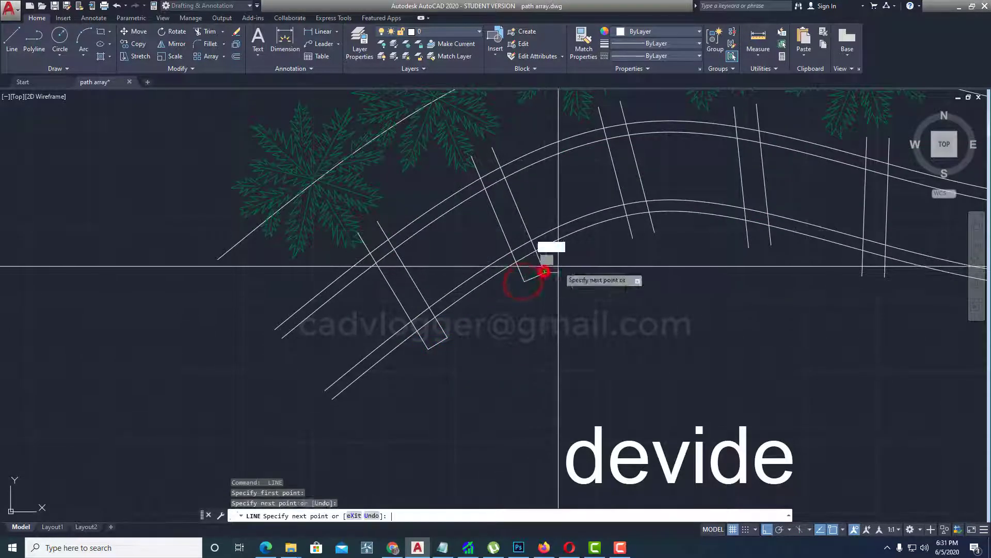
key(Return)
Step: Close the lower ends of the remaining three crossbars with short lines between their endpoints
key(Return)
click(630, 237)
click(654, 230)
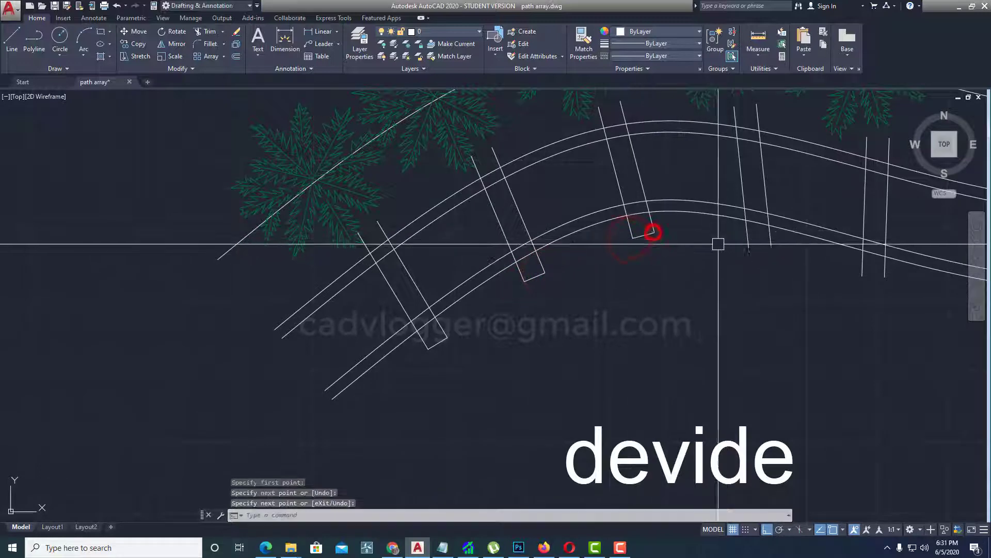
middle_drag(719, 239, 553, 272)
key(Return)
key(Return)
click(575, 271)
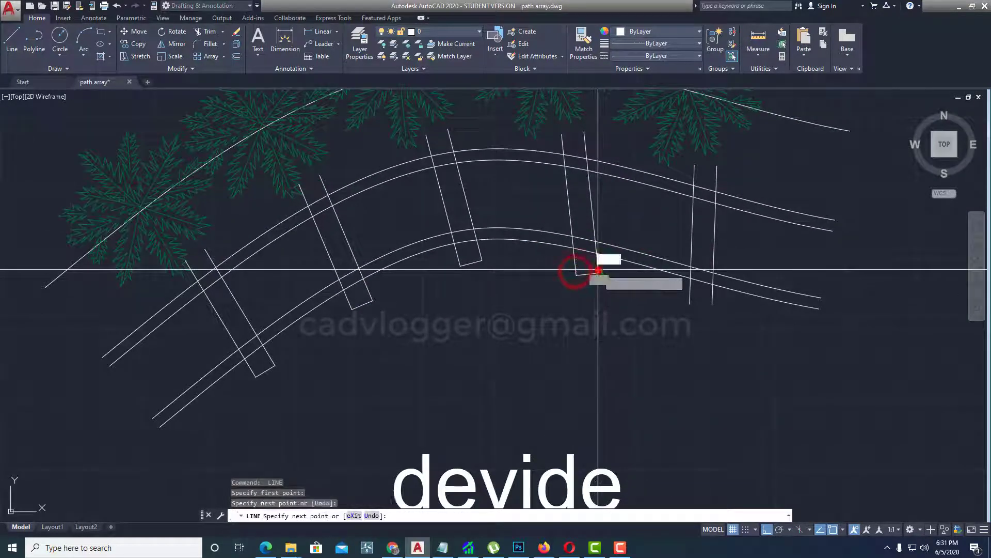
click(598, 271)
key(Return)
key(Return)
click(690, 303)
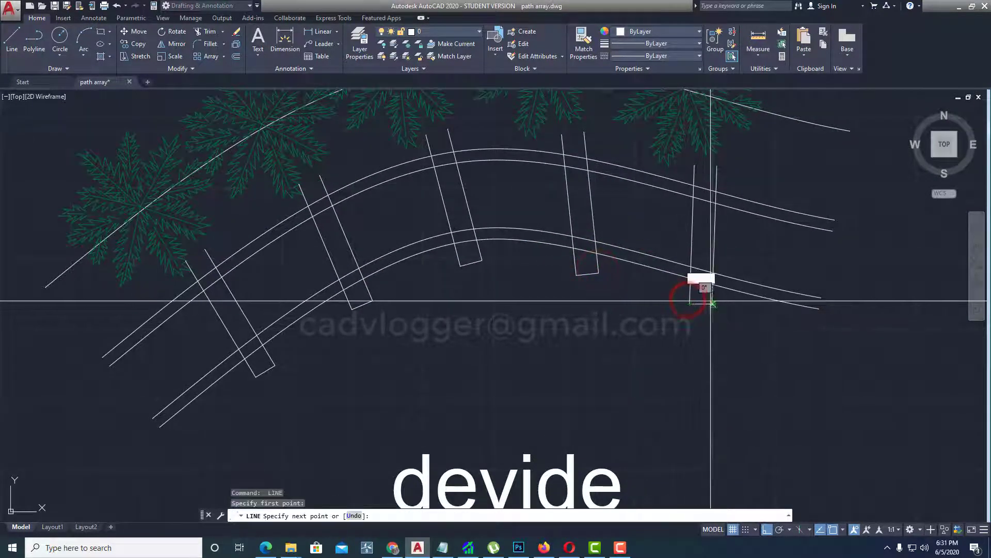
click(713, 304)
key(Return)
Step: Close the upper ends of the three rightmost crossbars with short lines between their endpoints
key(Return)
click(717, 166)
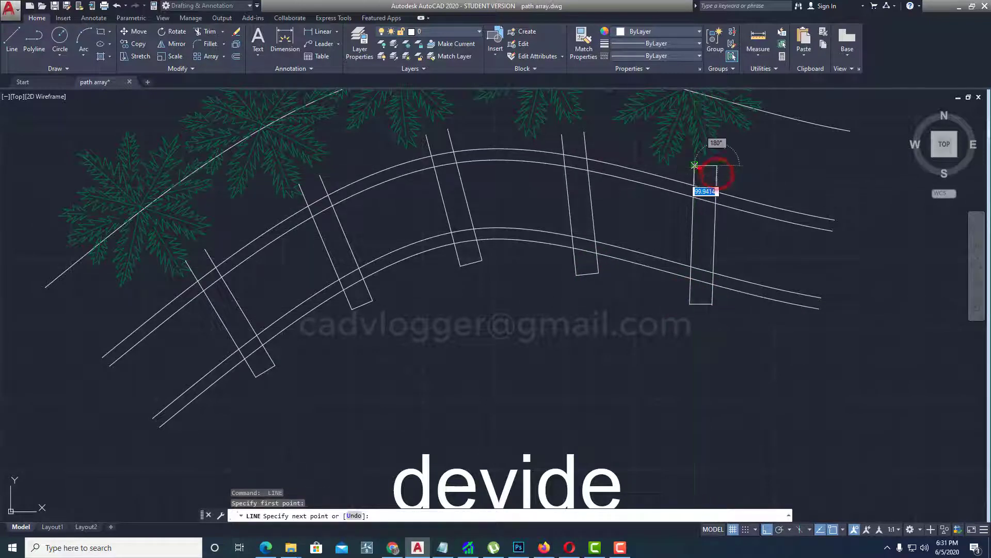
click(695, 165)
key(Return)
key(Return)
click(563, 135)
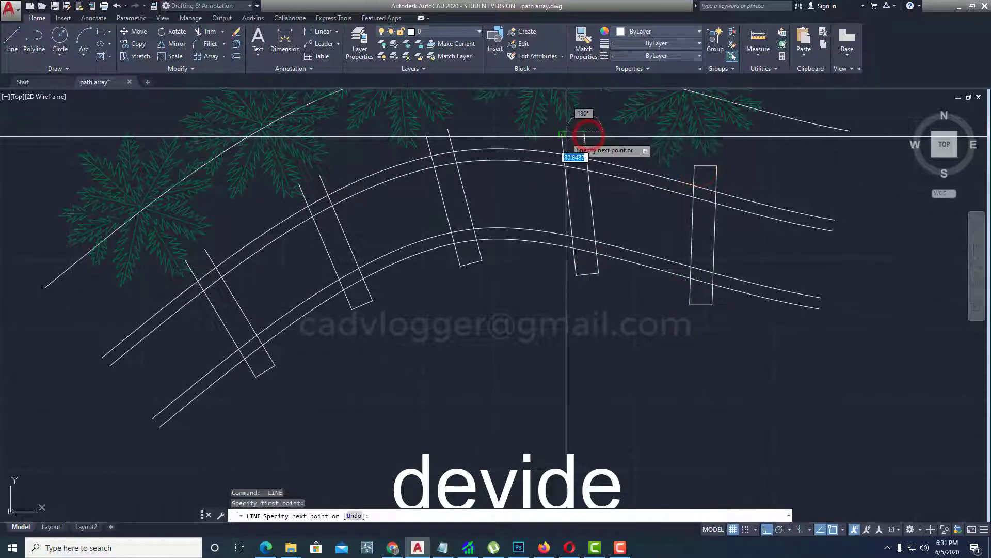
key(Return)
key(Return)
click(446, 130)
click(427, 134)
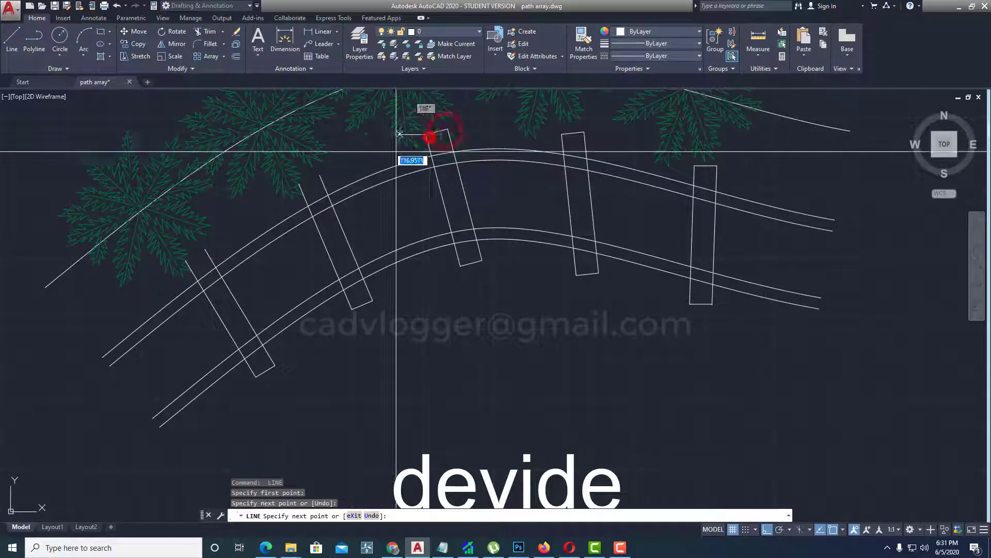
key(Return)
Step: Close the upper ends of the two leftmost crossbars with short lines between their endpoints
key(Return)
click(321, 177)
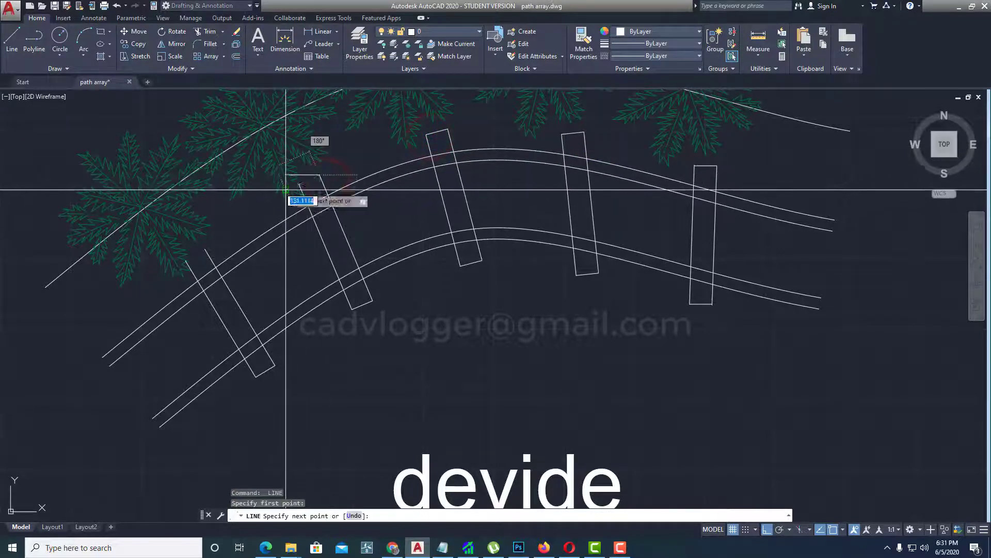
scroll(310, 191, up, 5)
click(422, 161)
scroll(423, 180, down, 5)
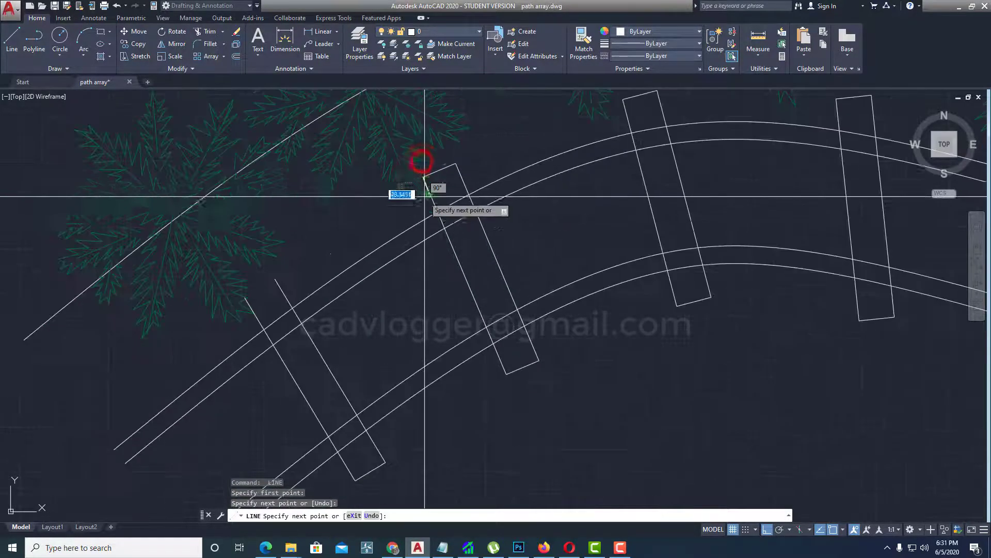
key(Return)
key(Return)
click(278, 284)
scroll(232, 266, up, 5)
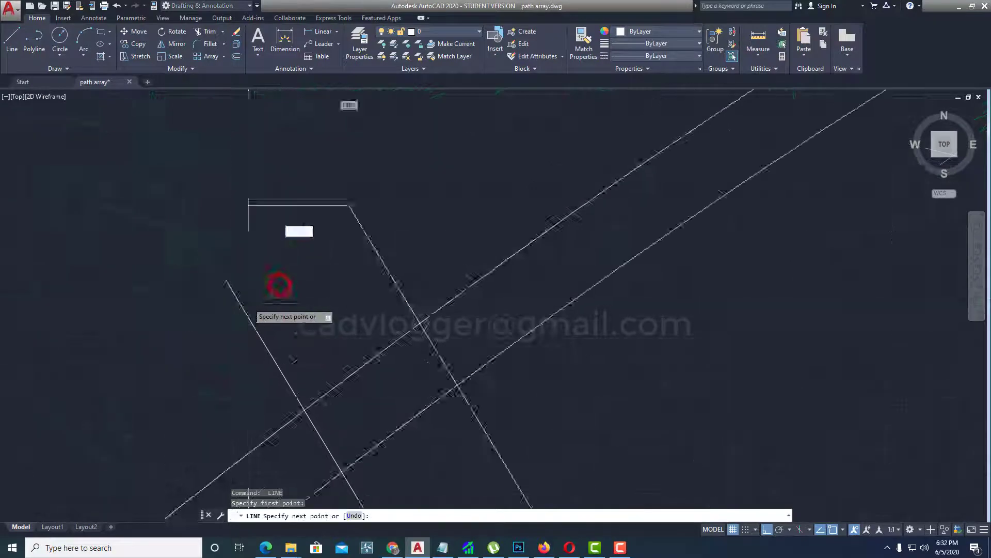
scroll(279, 264, down, 3)
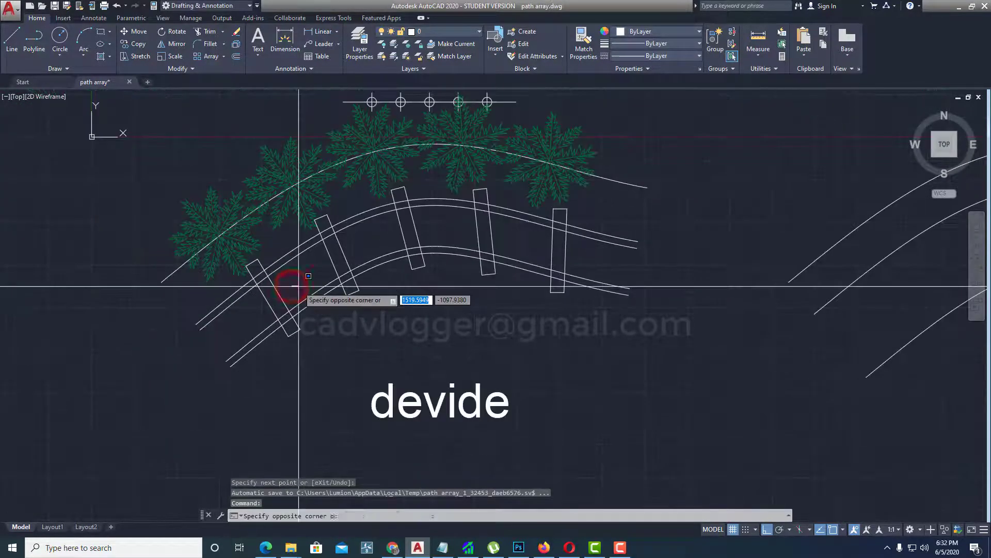
click(288, 283)
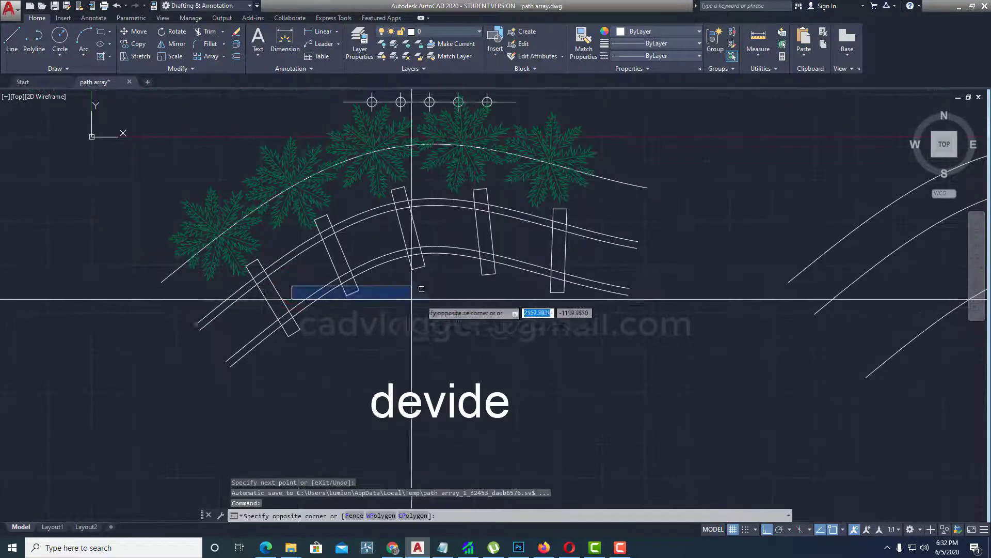
key(Escape)
text(lo)
key(Return)
scroll(681, 242, up, 2)
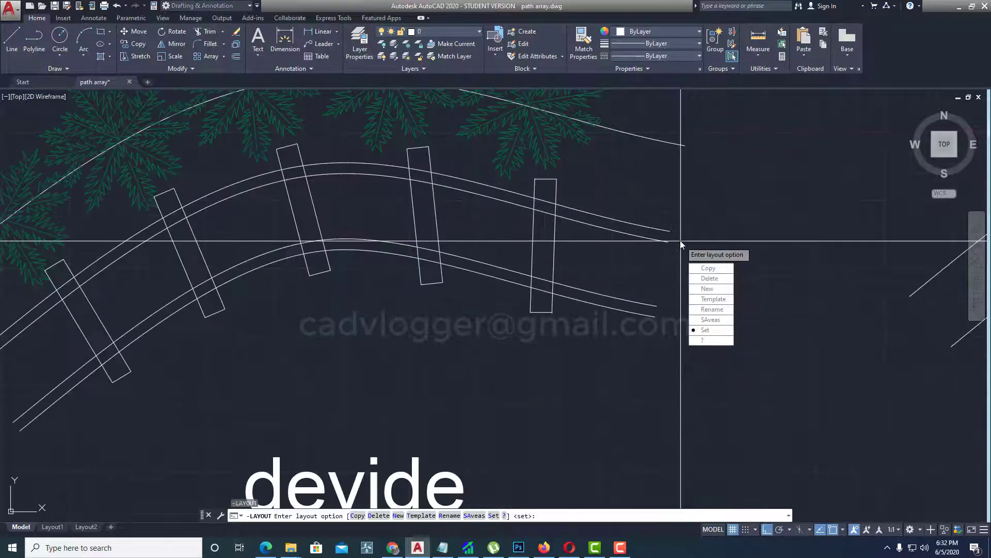
key(Escape)
key(Escape)
Step: Draw short lines closing the right ends of the upper and lower rails
text(l)
key(Return)
click(669, 233)
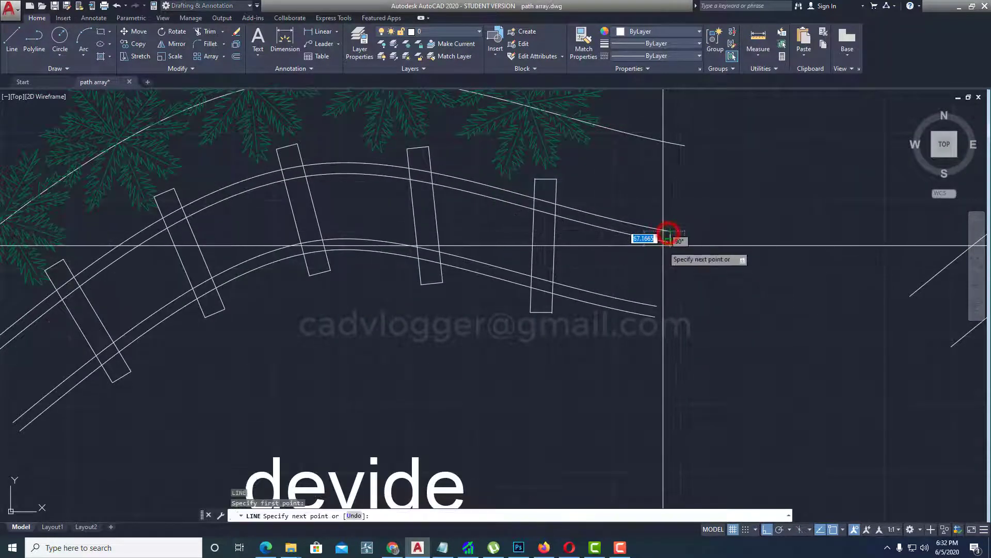
click(663, 245)
key(Return)
key(Return)
click(656, 306)
click(655, 317)
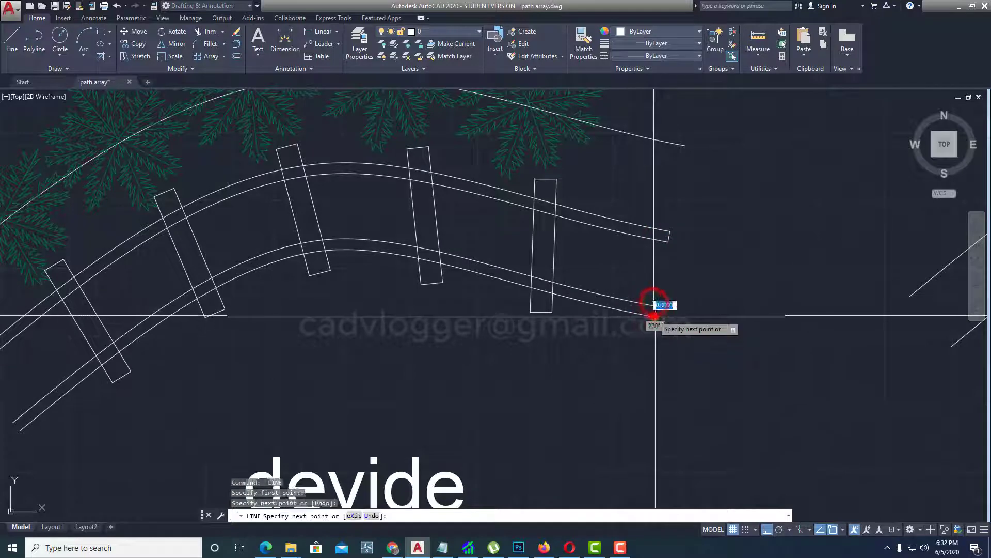
key(Return)
Step: Draw short lines closing the left ends of the upper and lower rails
scroll(594, 311, down, 5)
scroll(362, 347, up, 5)
text(l)
key(Return)
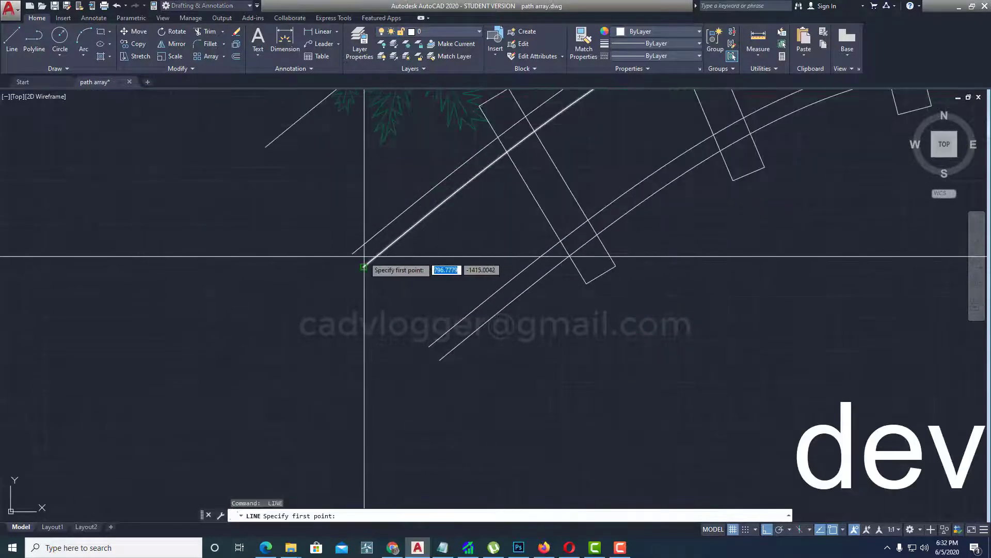
click(361, 260)
click(364, 266)
key(Return)
key(Return)
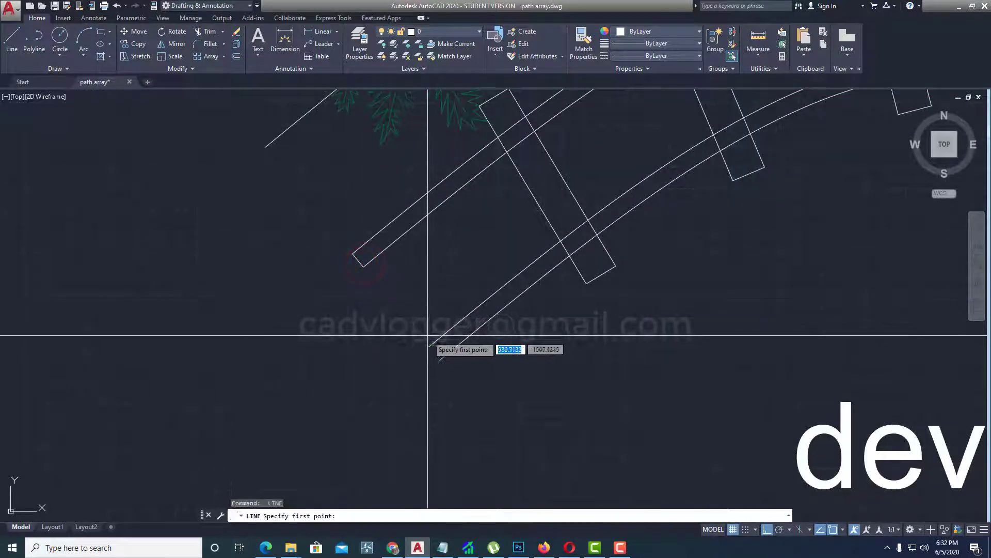
click(429, 346)
click(442, 352)
key(Return)
Step: Erase the guide curve running through the plant blocks
scroll(430, 296, down, 5)
middle_drag(544, 287, 393, 339)
text(e)
key(Return)
scroll(670, 192, down, 3)
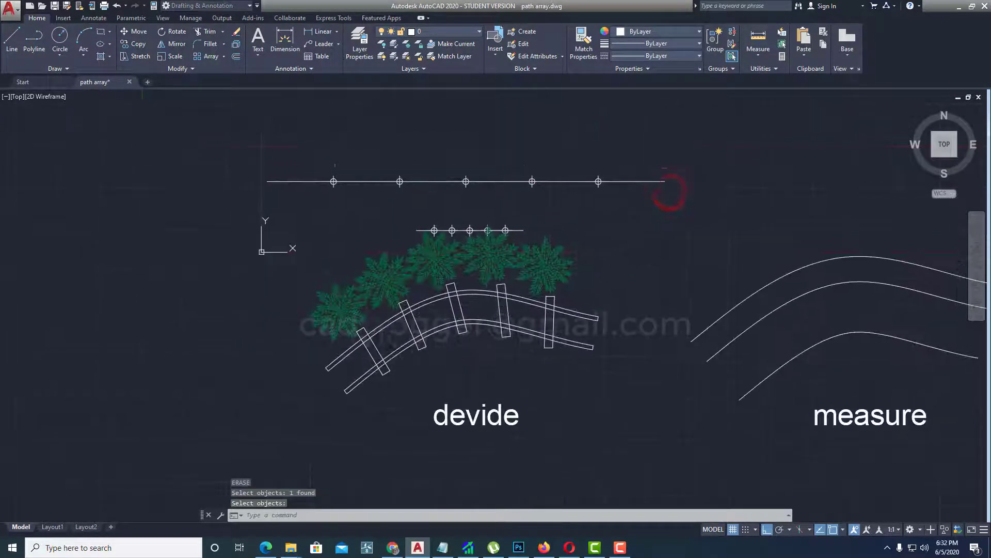
Step: Erase both divided straight lines and their division points above the plants with a window selection
text(w)
key(Return)
click(224, 246)
click(703, 133)
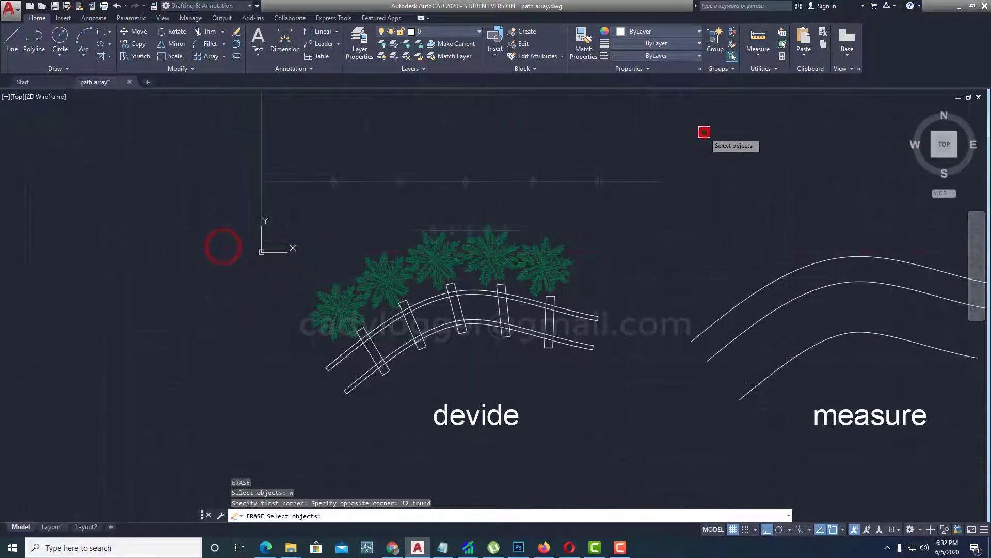
key(Return)
Step: Trim the rail segments inside the leftmost crossbar, using its two long sides as cutting edges
middle_drag(505, 295, 418, 250)
scroll(372, 278, up, 6)
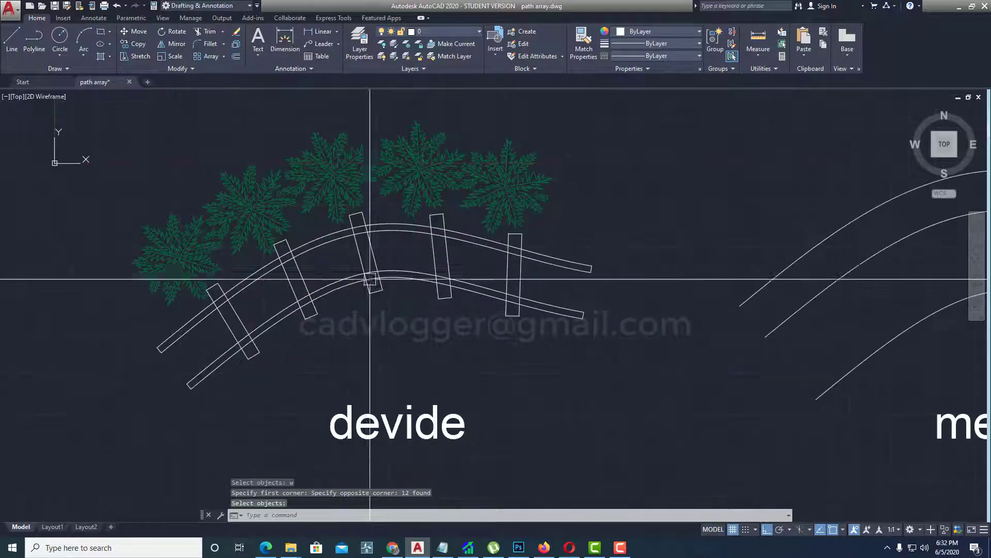
text(tr)
key(Return)
click(312, 298)
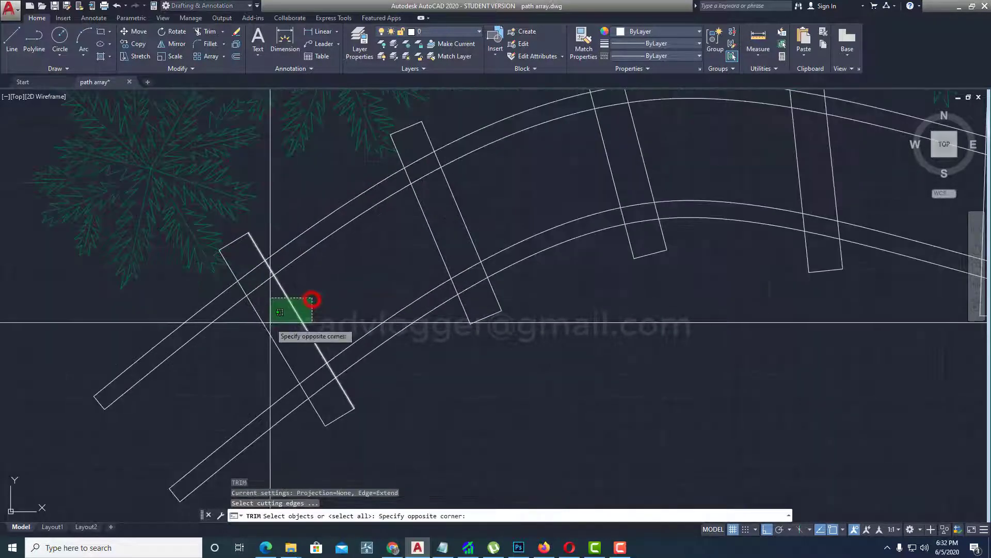
click(260, 328)
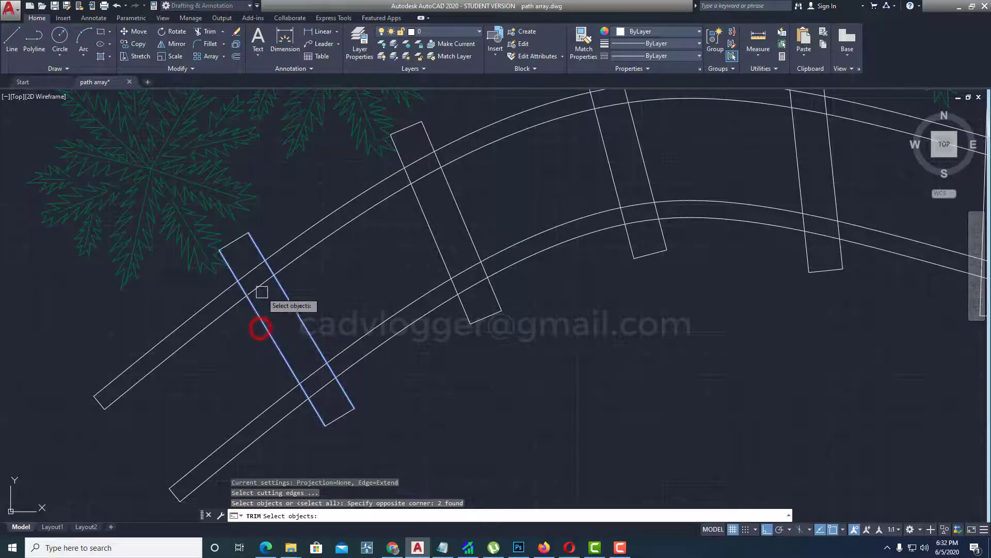
right_click(260, 283)
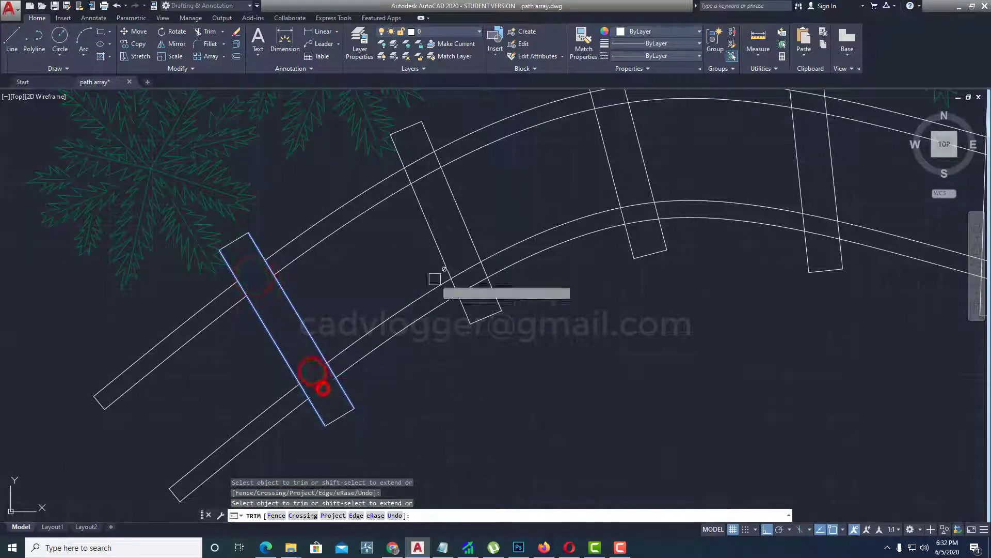
key(Return)
Step: Trim the rail segments inside the second crossbar from the left, using its long sides as cutting edges
key(Return)
click(483, 209)
click(422, 229)
key(Return)
click(432, 173)
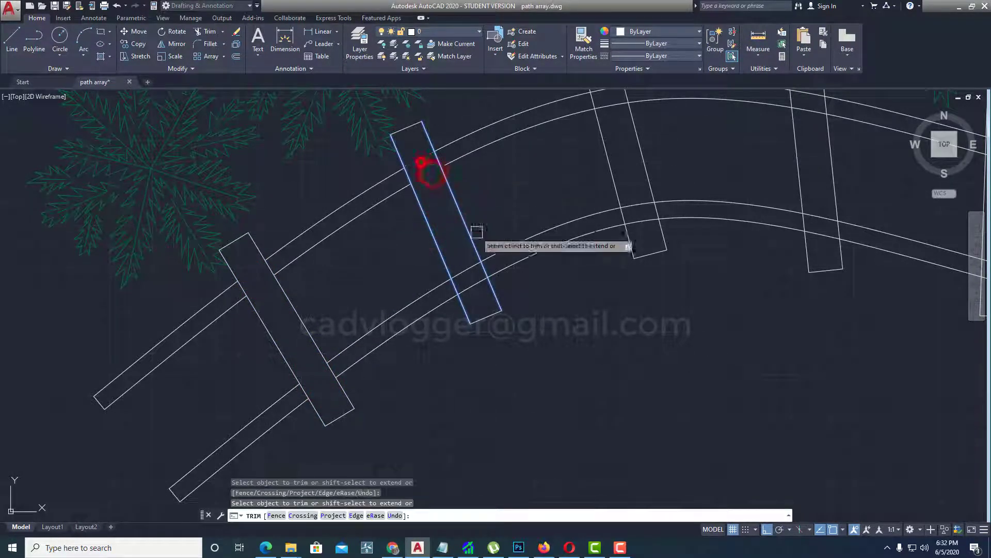
middle_drag(652, 182, 369, 277)
key(Return)
Step: Trim the rail segments inside the middle crossbar, using its long sides as cutting edges
key(Return)
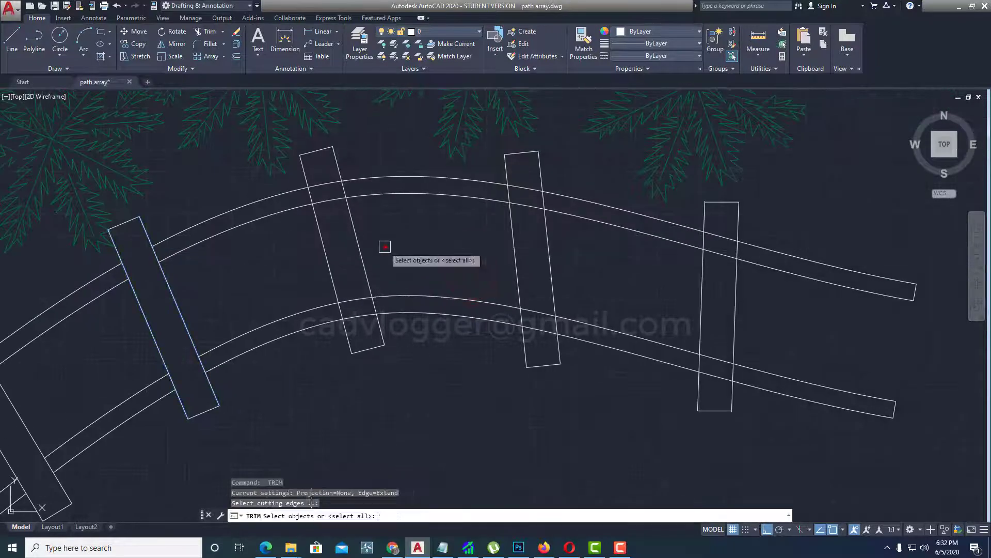
click(384, 247)
click(303, 263)
key(Return)
click(326, 203)
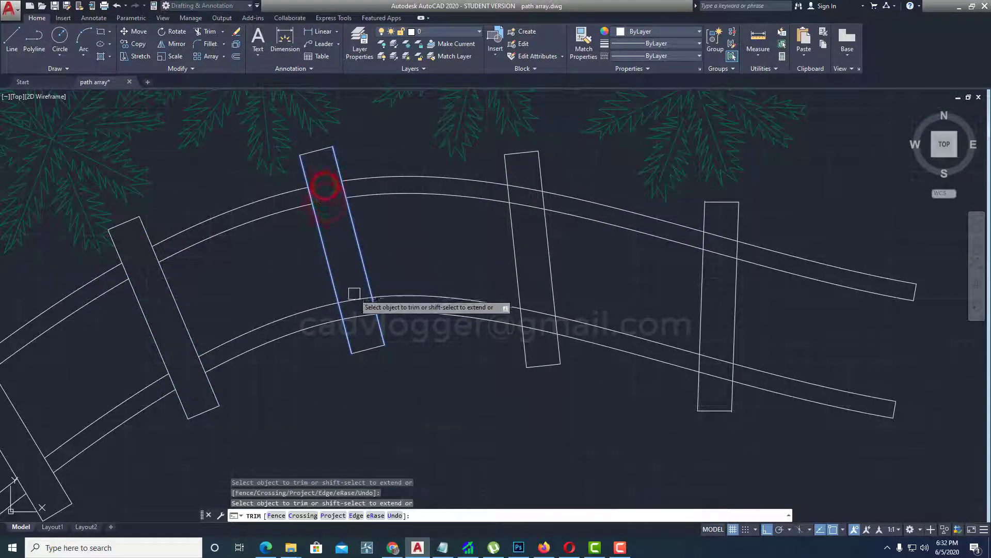
key(Return)
Step: Trim the rail segments inside the fourth crossbar from the left, using its long sides as cutting edges
key(Return)
click(588, 252)
click(451, 258)
key(Return)
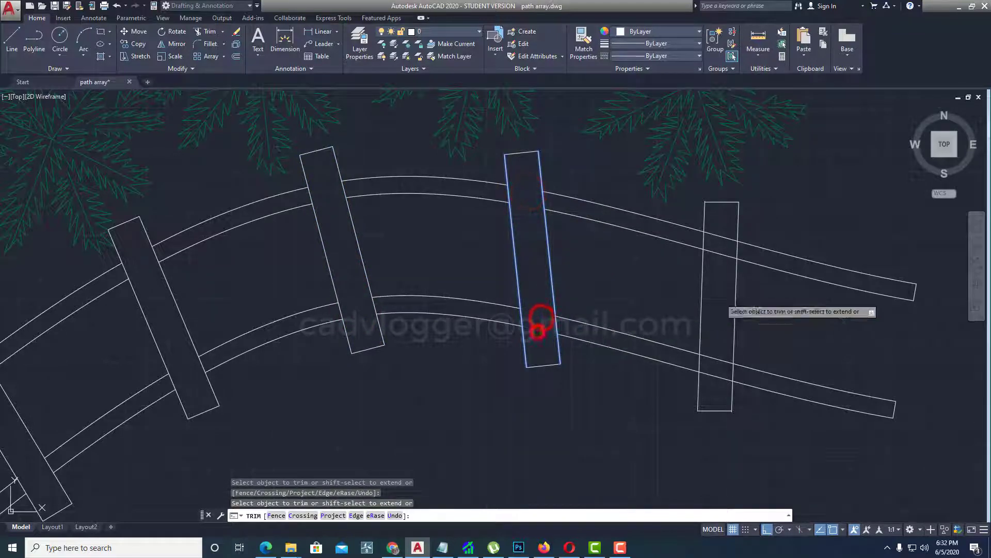
Step: Trim the rail segments inside the rightmost crossbar, using its two long sides as cutting edges
key(Return)
key(Return)
click(764, 309)
click(653, 288)
key(Return)
click(722, 255)
click(729, 240)
click(722, 351)
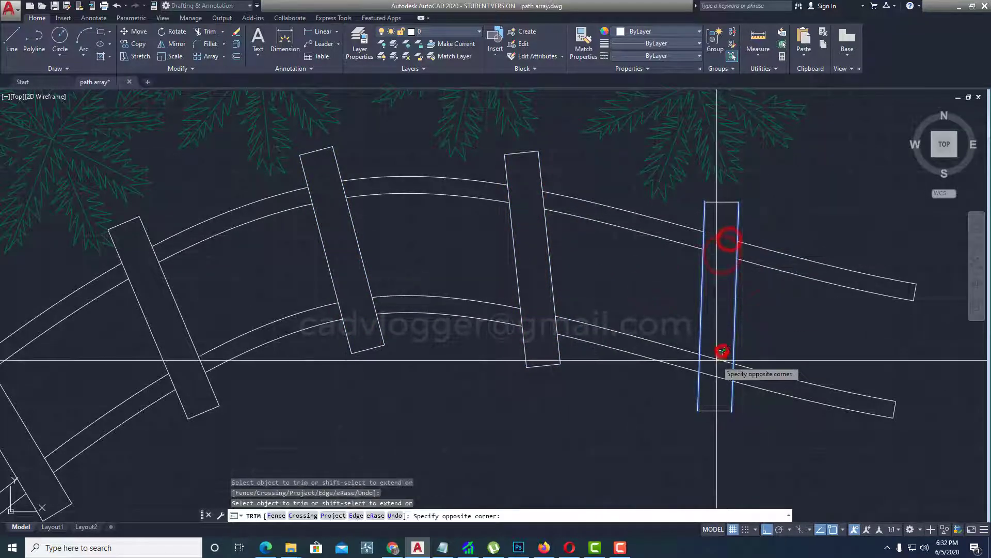
click(711, 379)
scroll(662, 313, down, 3)
key(Return)
middle_drag(694, 343, 505, 316)
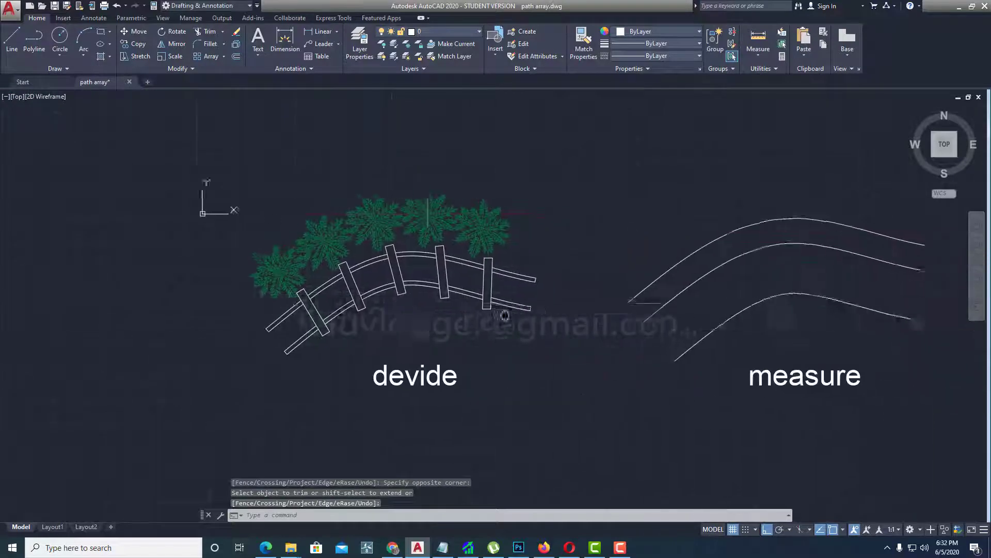
scroll(443, 310, up, 2)
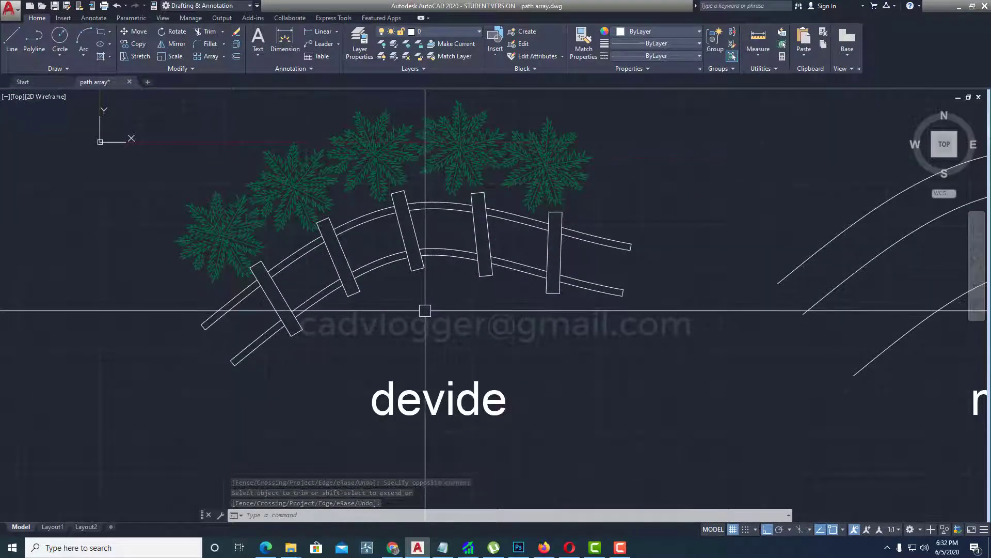
Step: Try placing points every 1000 units along the lowest curve above the "measure" label with the Measure command, and undo it
scroll(435, 308, down, 2)
middle_drag(728, 330, 524, 324)
scroll(511, 289, up, 2)
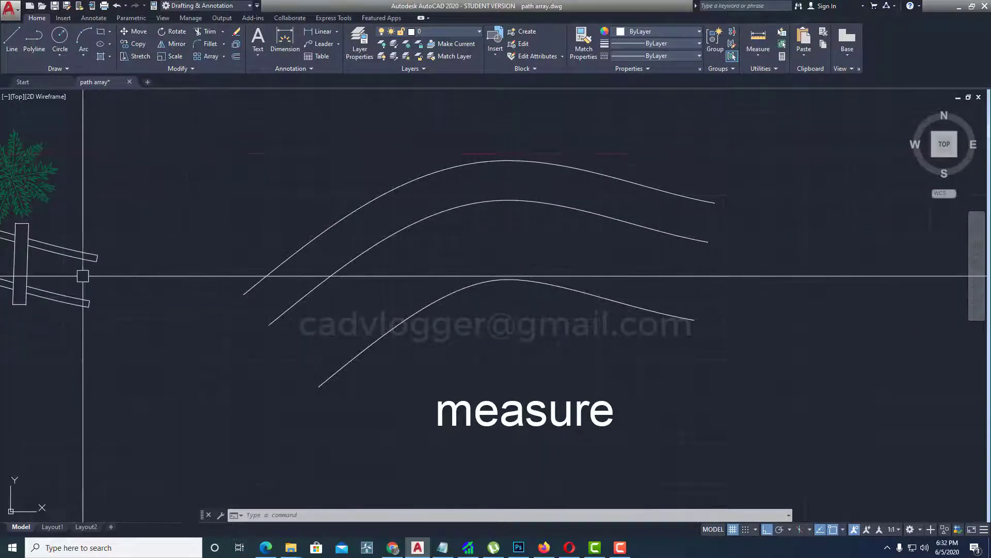
middle_drag(299, 287, 340, 290)
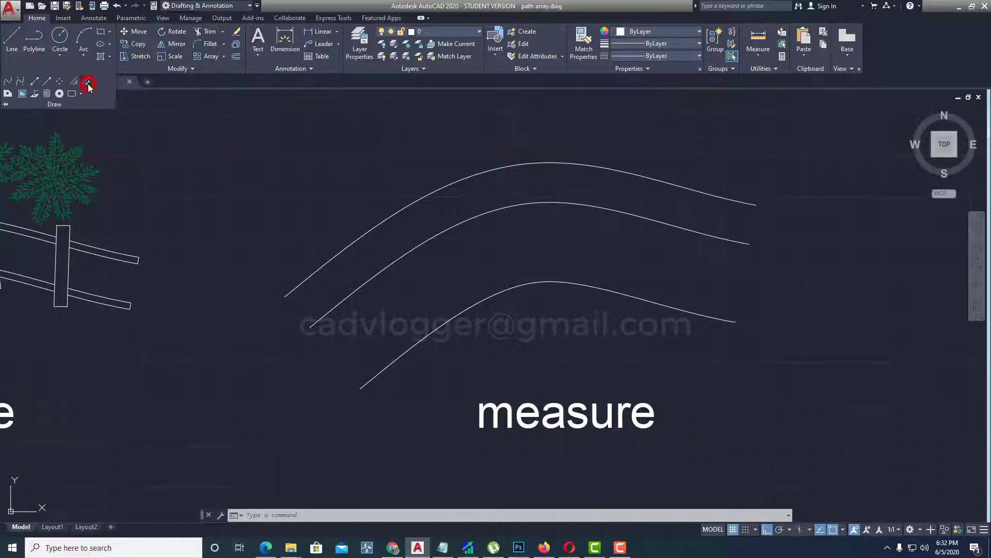
click(88, 84)
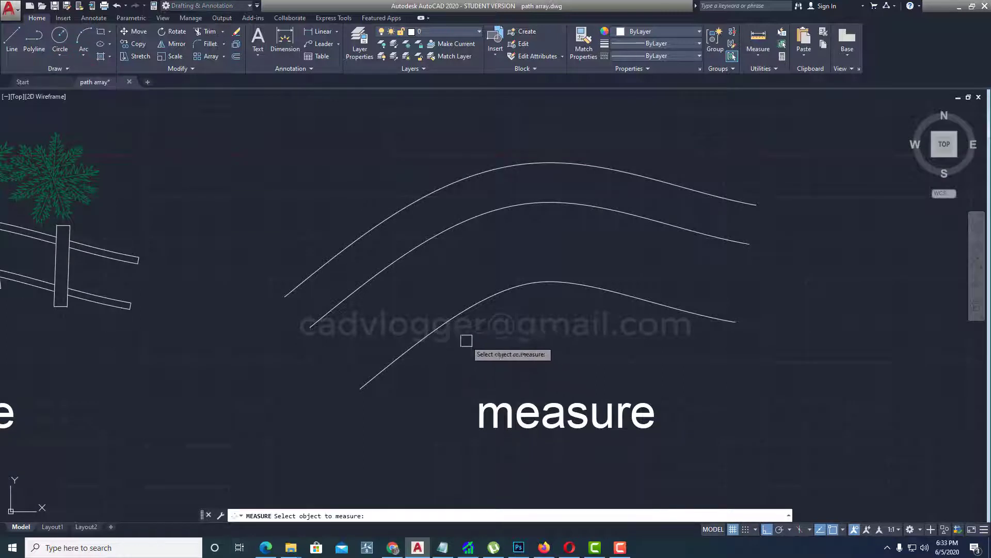
click(440, 327)
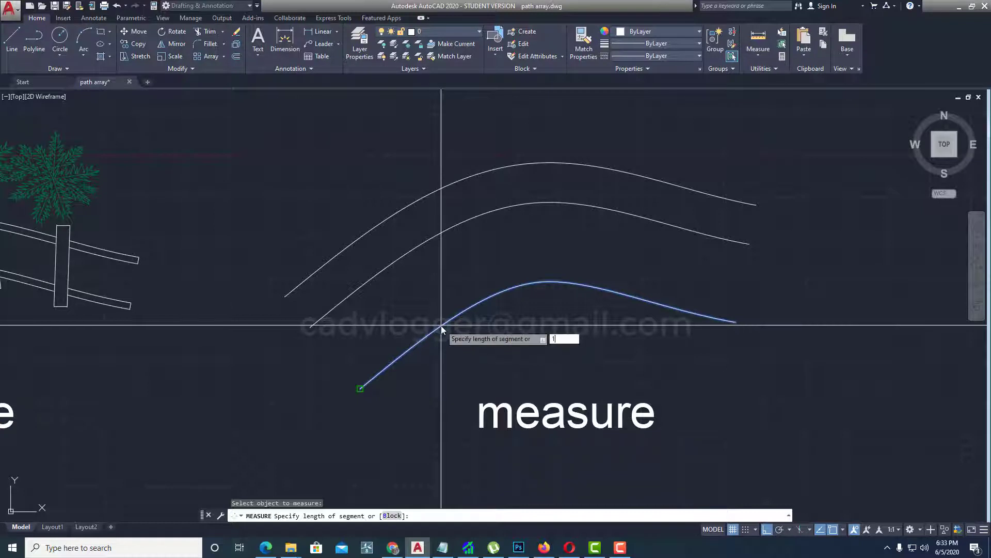
key(Return)
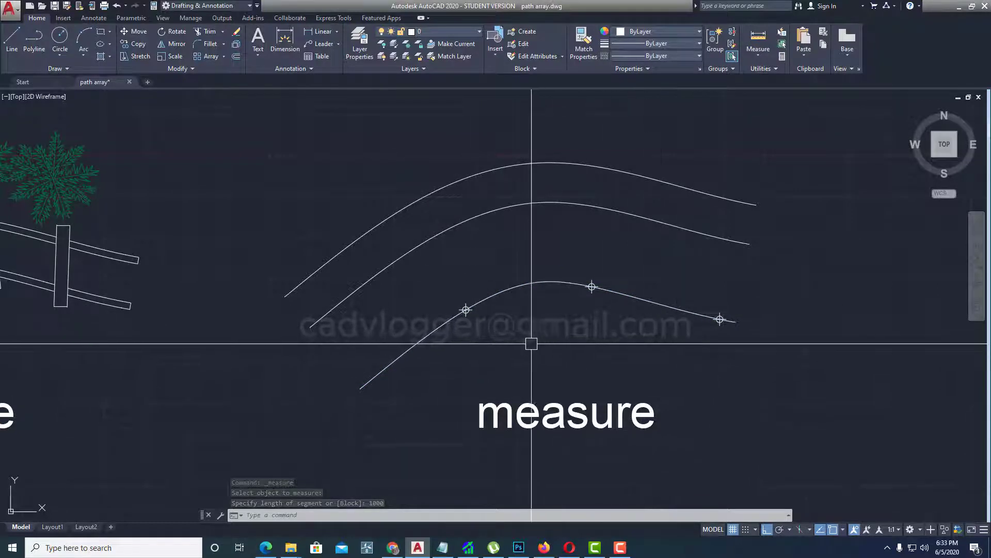
text(u)
key(Return)
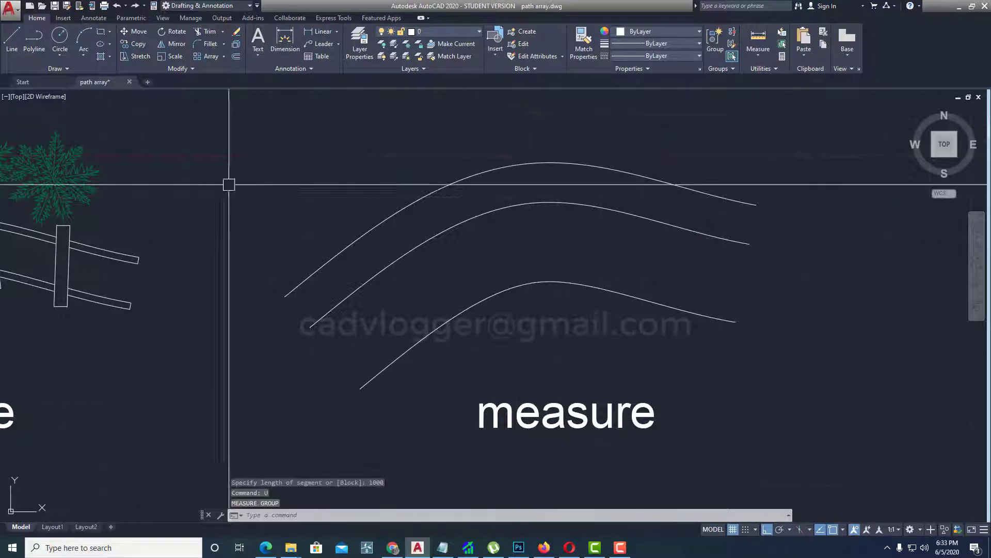
Step: Place points every 500 units along the lowest curve above the "measure" label with the Measure command
click(67, 69)
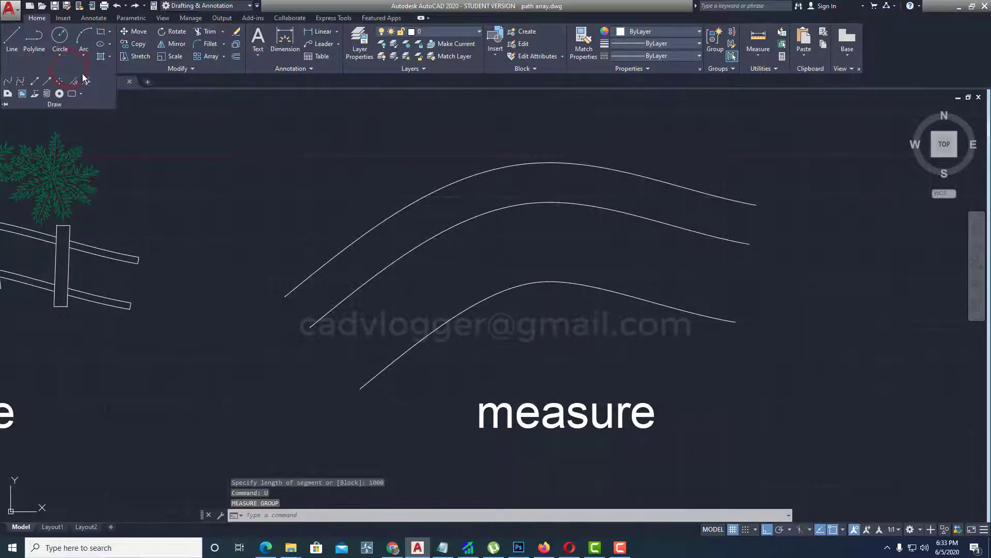
click(90, 82)
click(398, 358)
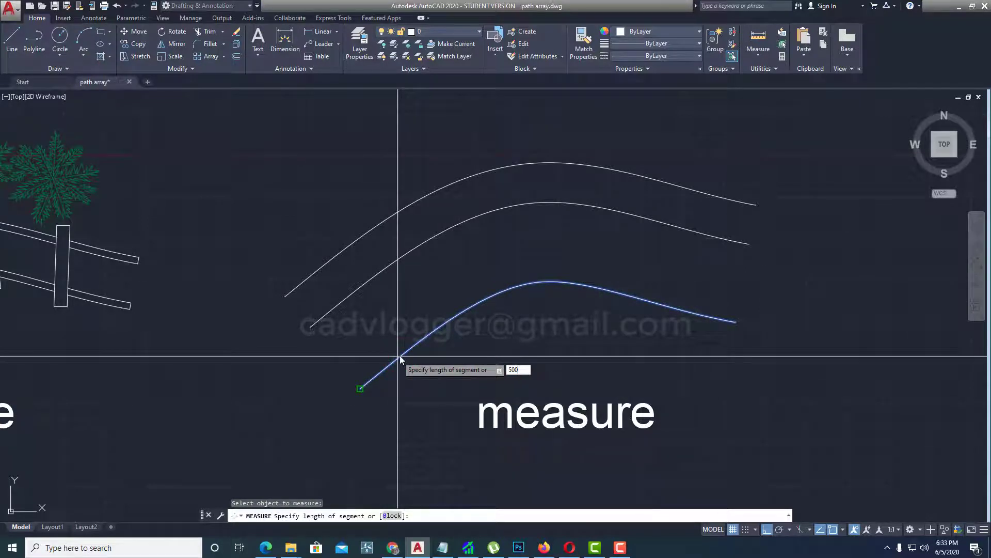
text(500)
key(Return)
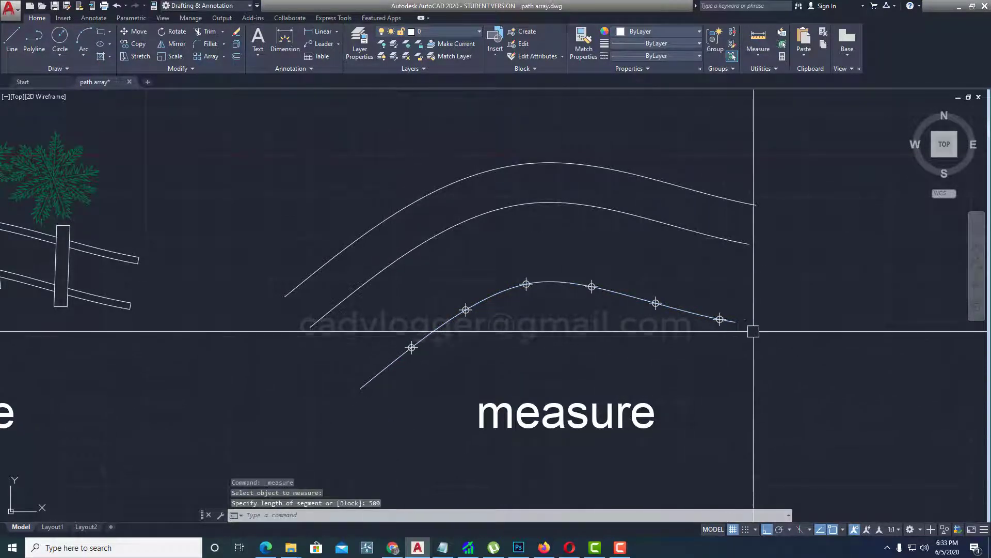
Step: Examine the point spacing along the lowest curve and the leftover length at its right end
scroll(753, 330, up, 4)
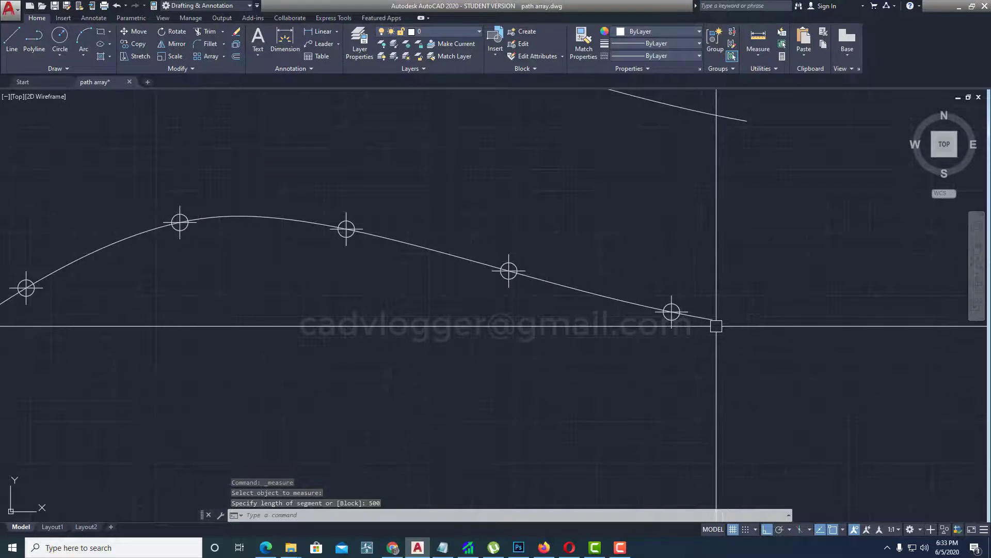
scroll(716, 326, down, 4)
scroll(681, 325, up, 2)
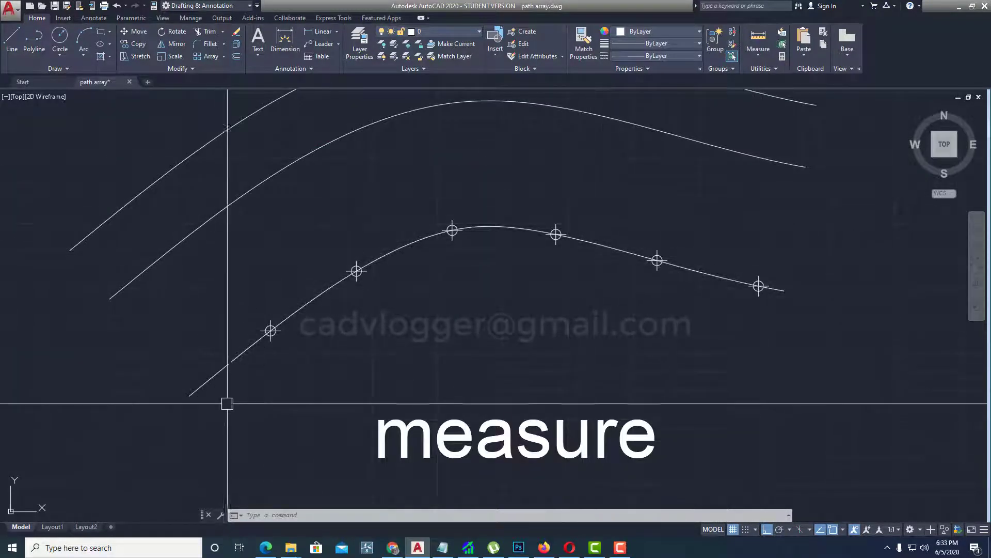
middle_drag(242, 413, 276, 415)
scroll(277, 401, down, 2)
scroll(294, 405, up, 2)
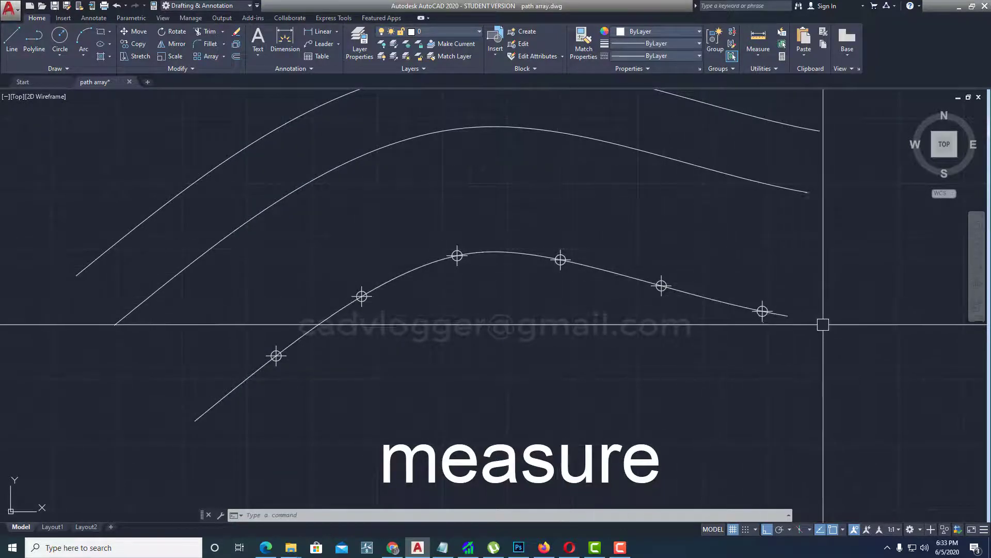
middle_drag(819, 321, 763, 321)
scroll(738, 323, up, 2)
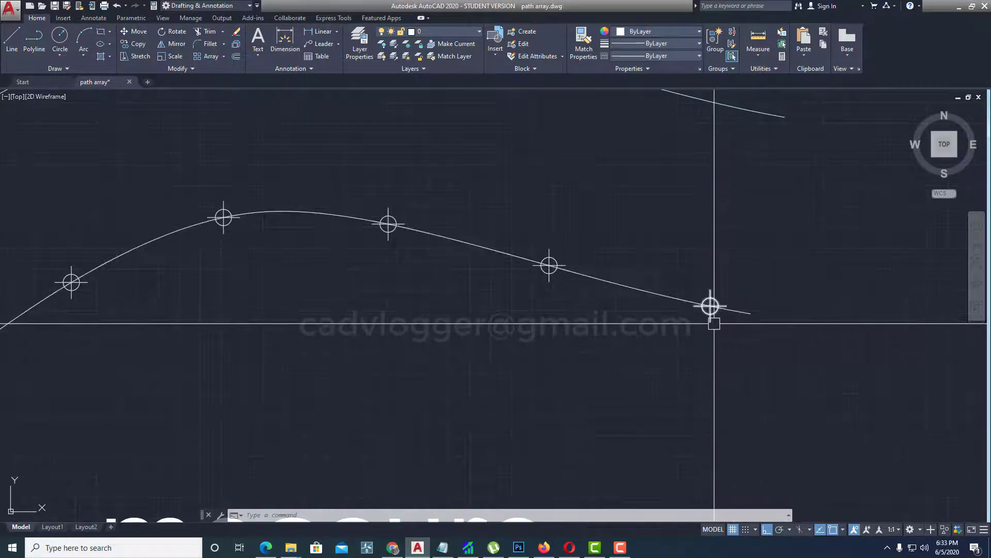
scroll(711, 310, down, 2)
middle_drag(713, 316, 644, 329)
scroll(790, 337, down, 2)
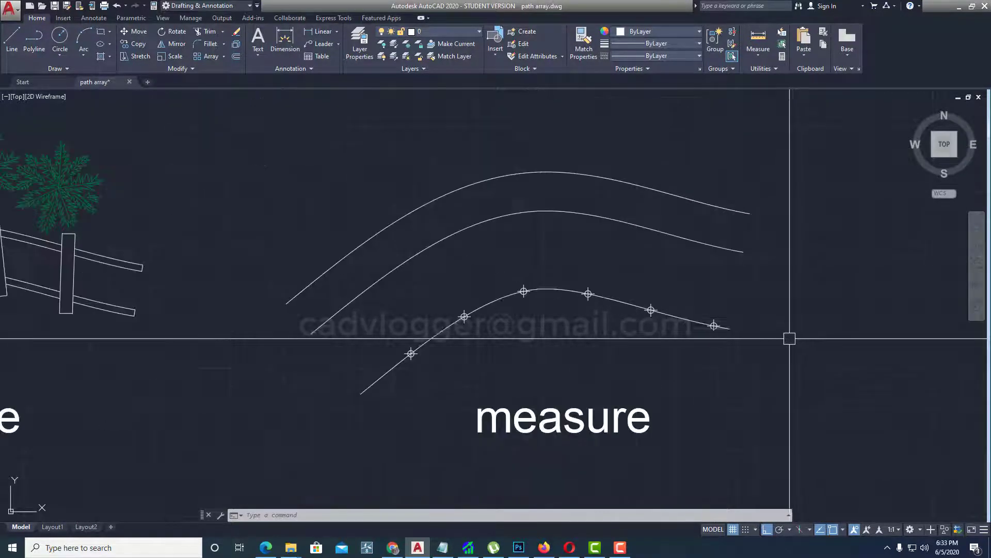
middle_drag(790, 337, 776, 356)
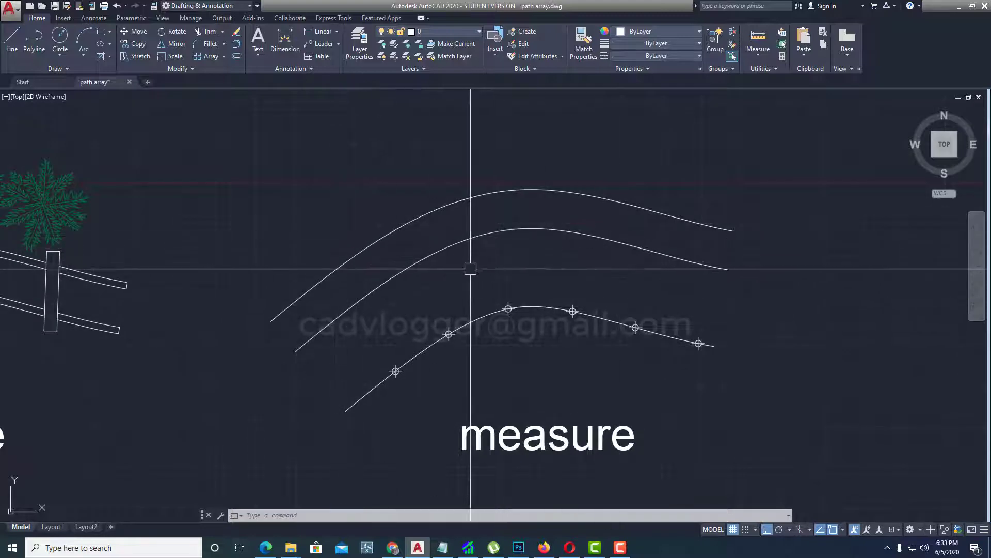
Step: Place points every 500 units along the middle curve above the "measure" label with the Measure command
click(66, 70)
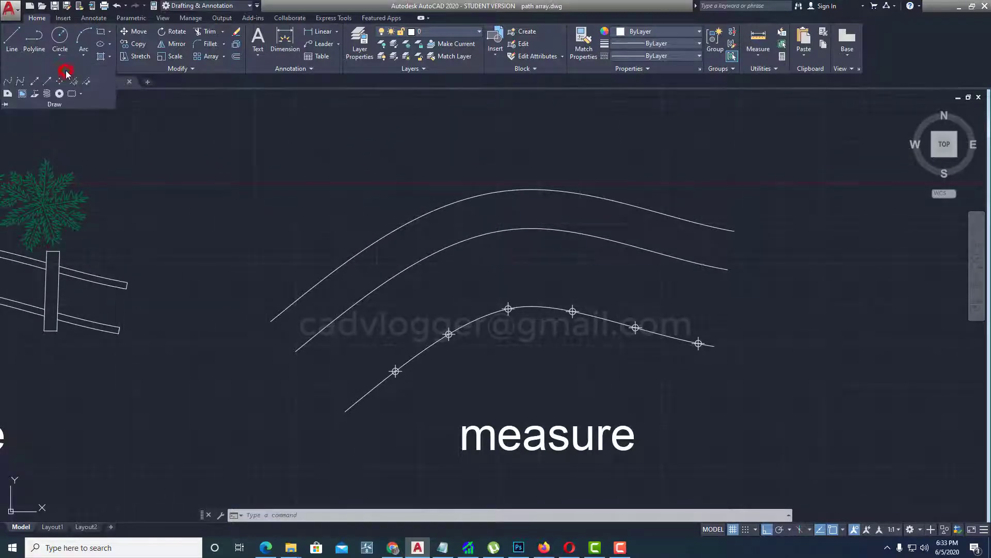
click(86, 82)
click(365, 294)
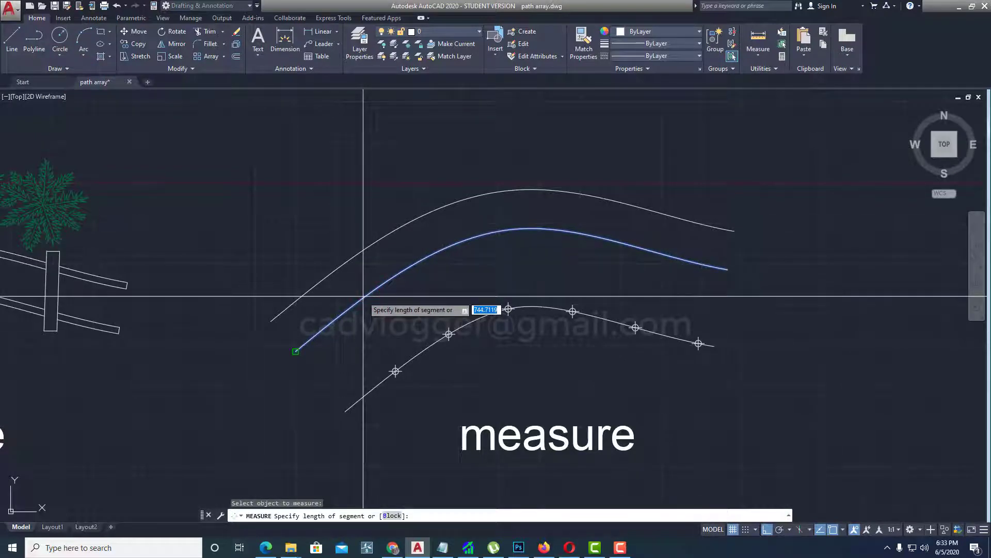
text(500)
key(Return)
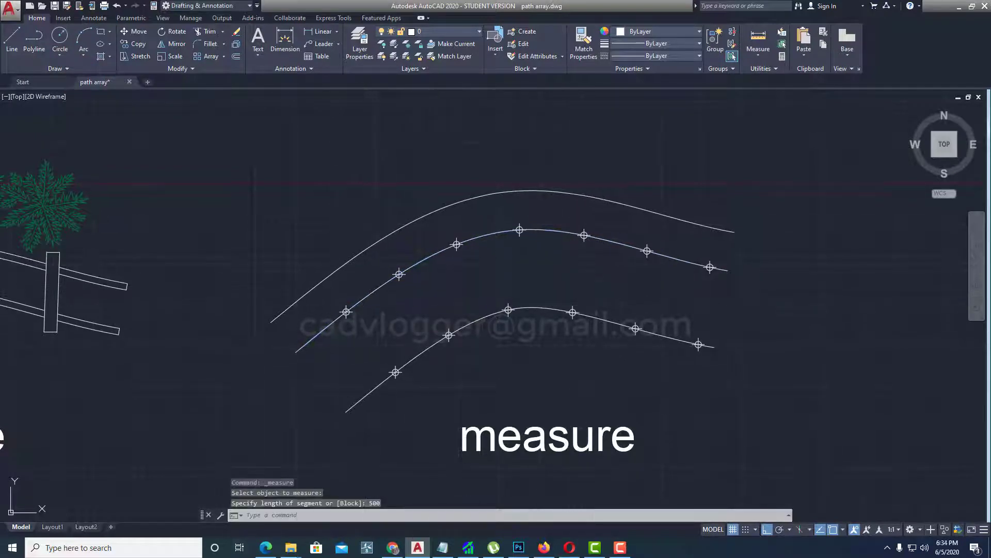
Step: Compare the point spacing and end segments of the middle and lowest measured curves
scroll(495, 339, up, 2)
scroll(488, 339, down, 2)
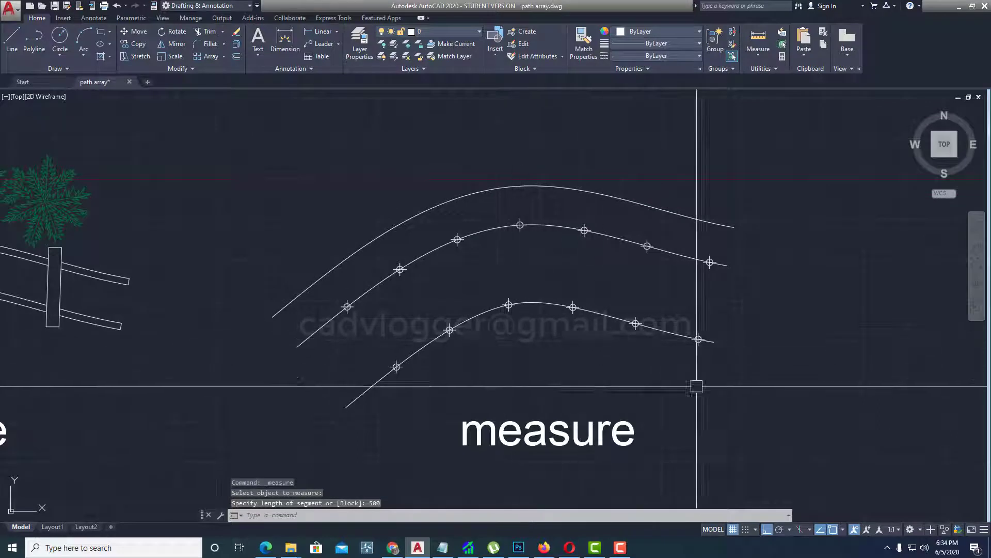
middle_drag(583, 354, 597, 339)
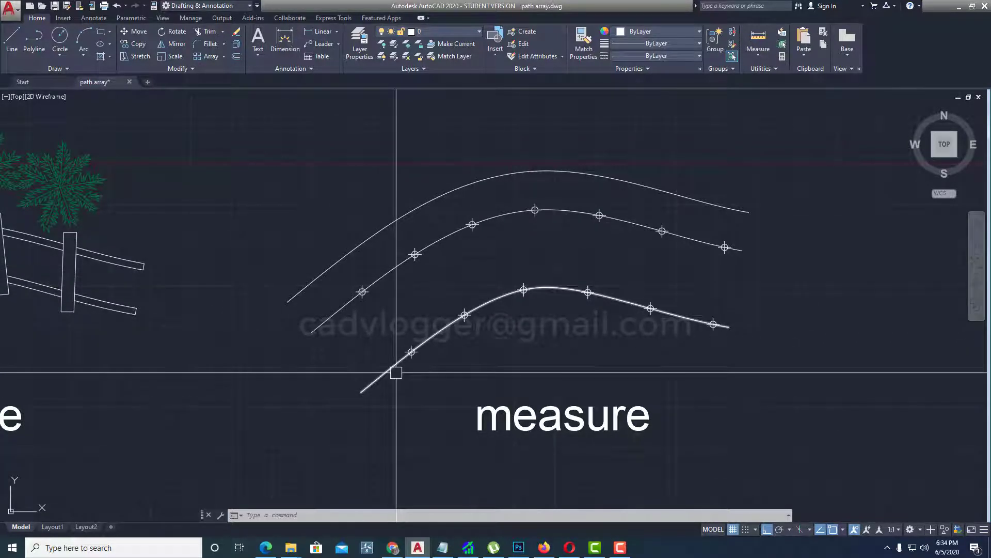
middle_drag(461, 378, 484, 421)
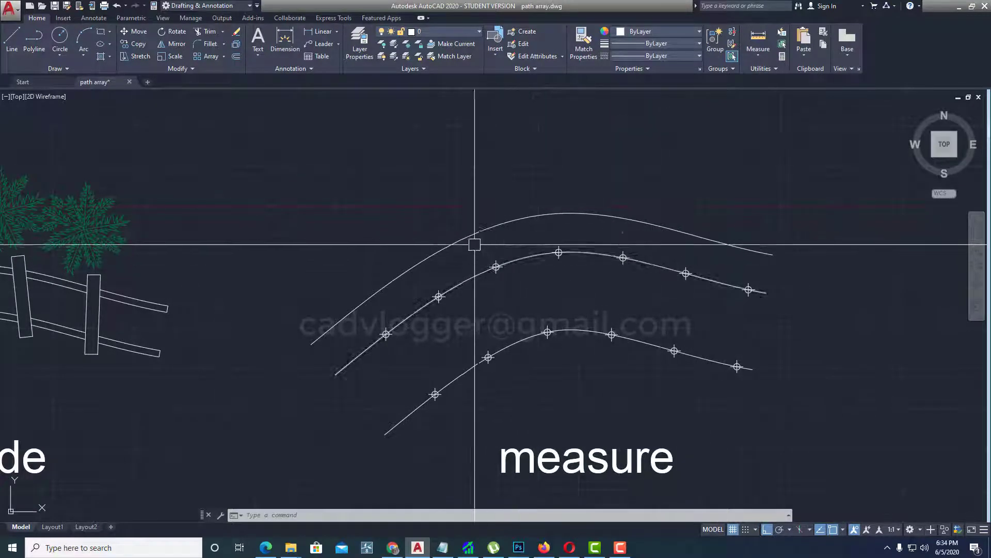
middle_drag(559, 401, 575, 376)
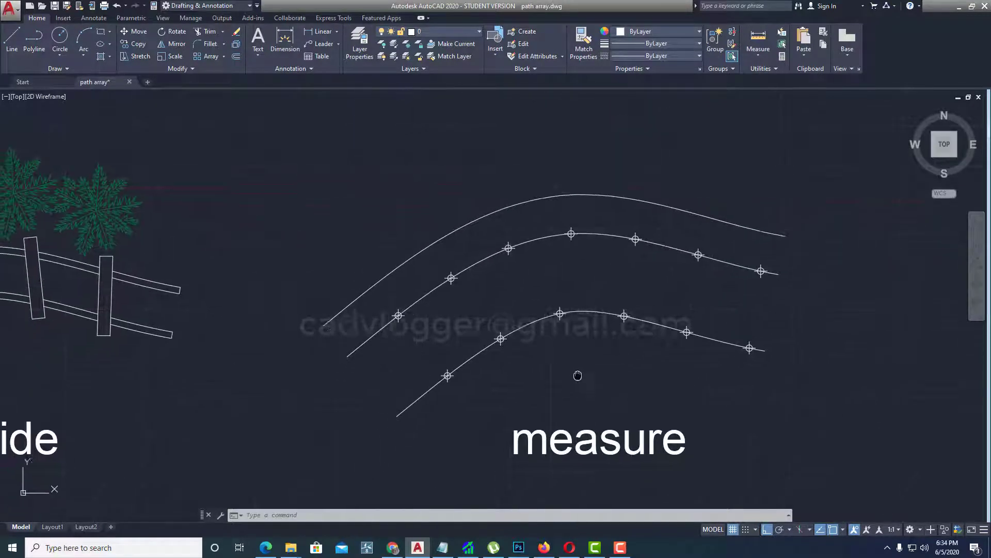
middle_drag(445, 396, 436, 378)
scroll(516, 365, up, 2)
scroll(480, 381, down, 2)
scroll(427, 379, up, 2)
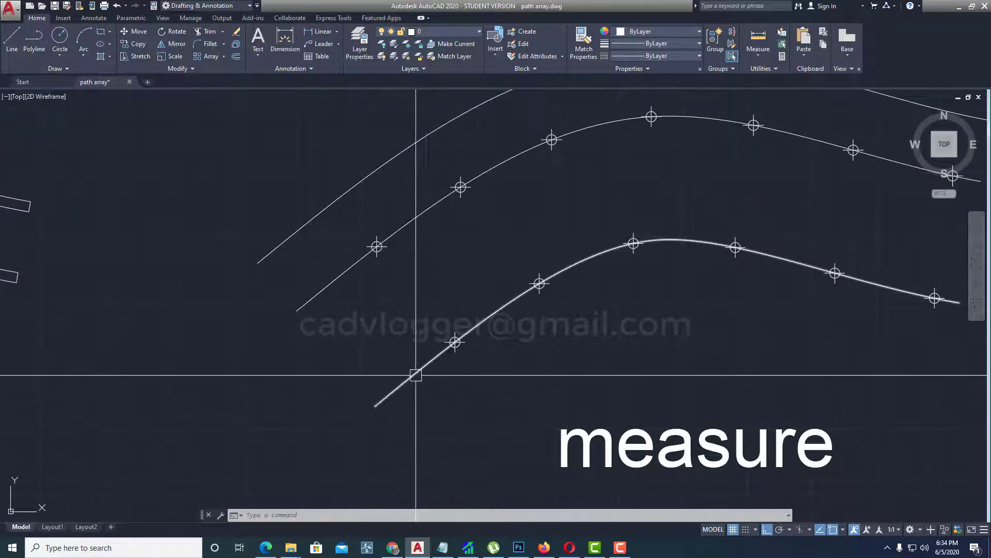
middle_drag(454, 360, 442, 356)
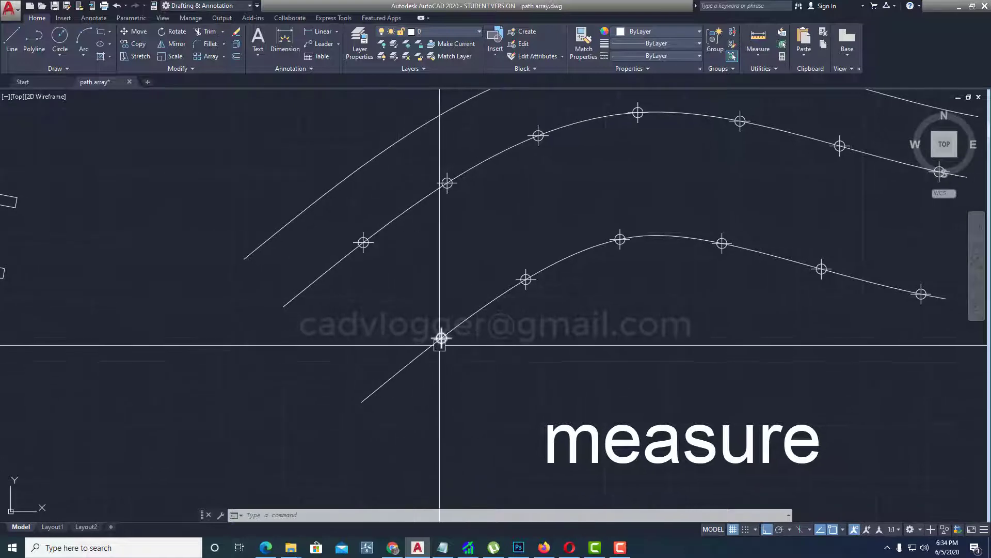
scroll(443, 336, down, 2)
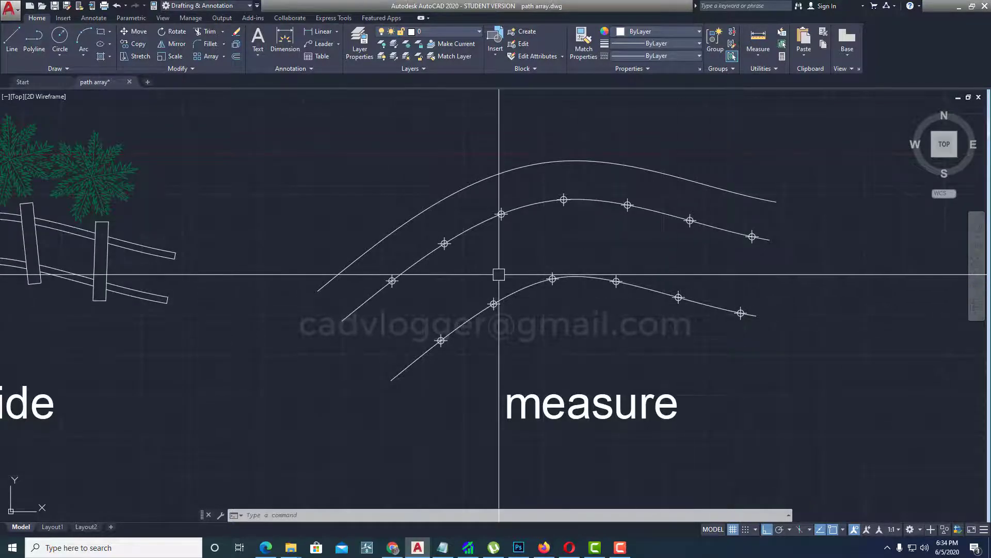
Step: Insert the plant block every 500 units along the uppermost curve above the "measure" label with Measure, aligning the blocks with the curve
scroll(496, 277, down, 2)
middle_drag(496, 278, 491, 300)
middle_drag(399, 288, 428, 292)
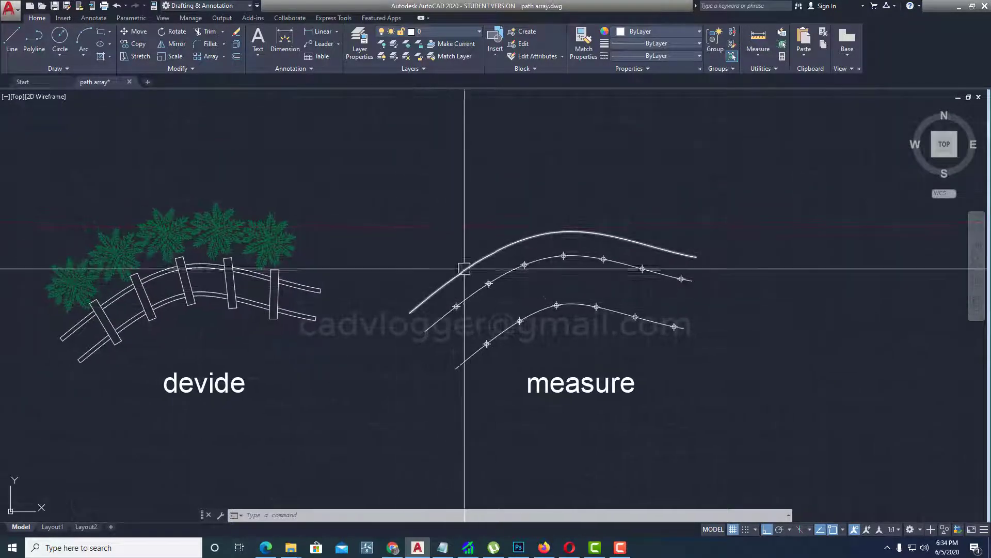
click(77, 68)
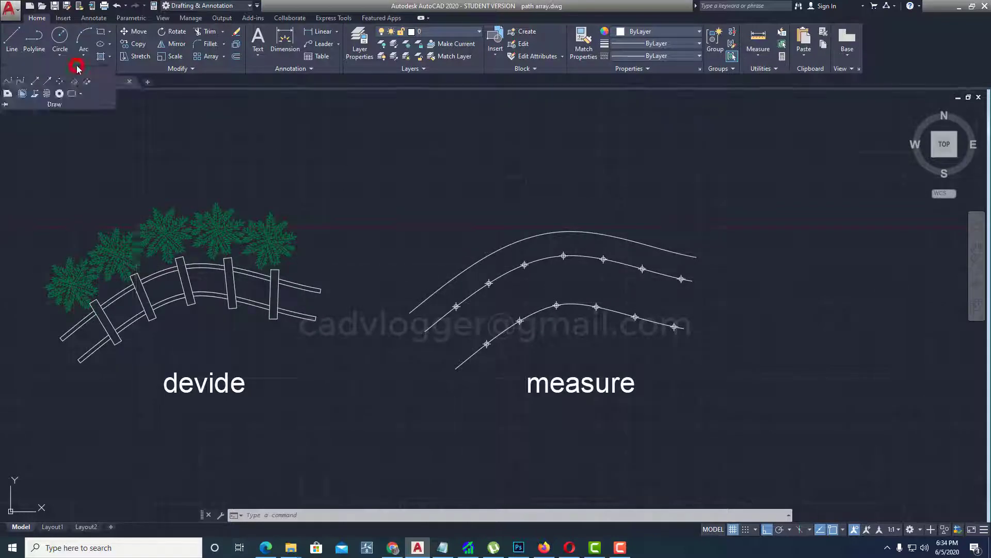
click(85, 82)
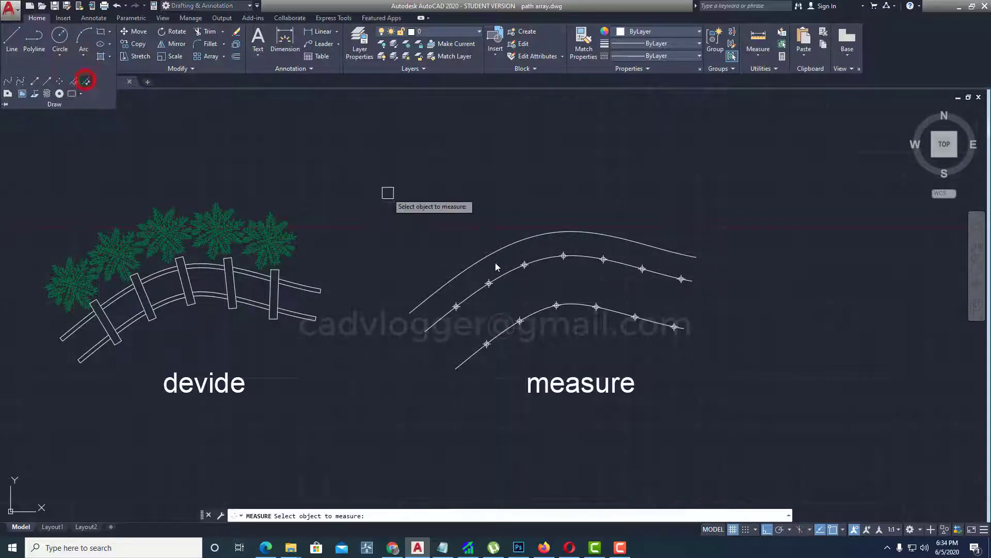
click(475, 262)
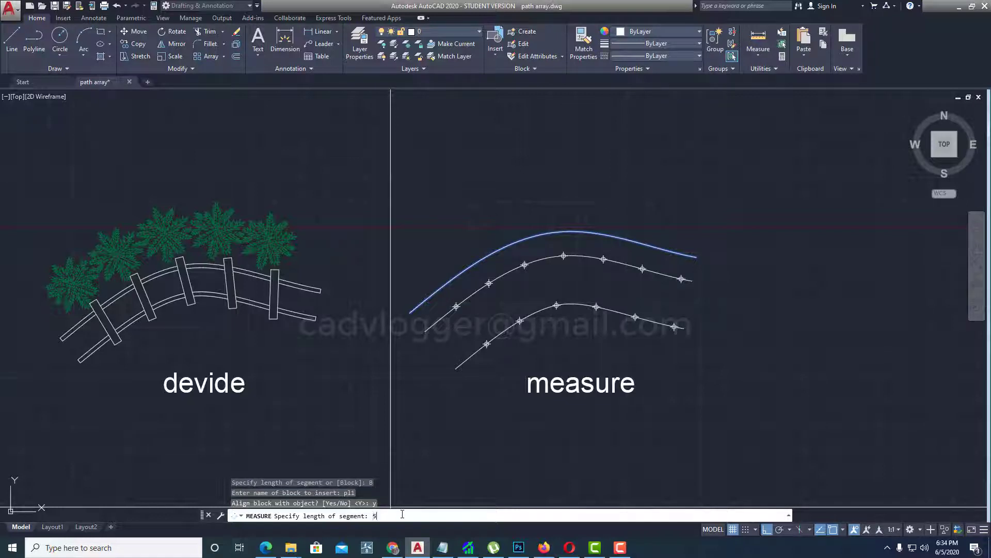
key(Return)
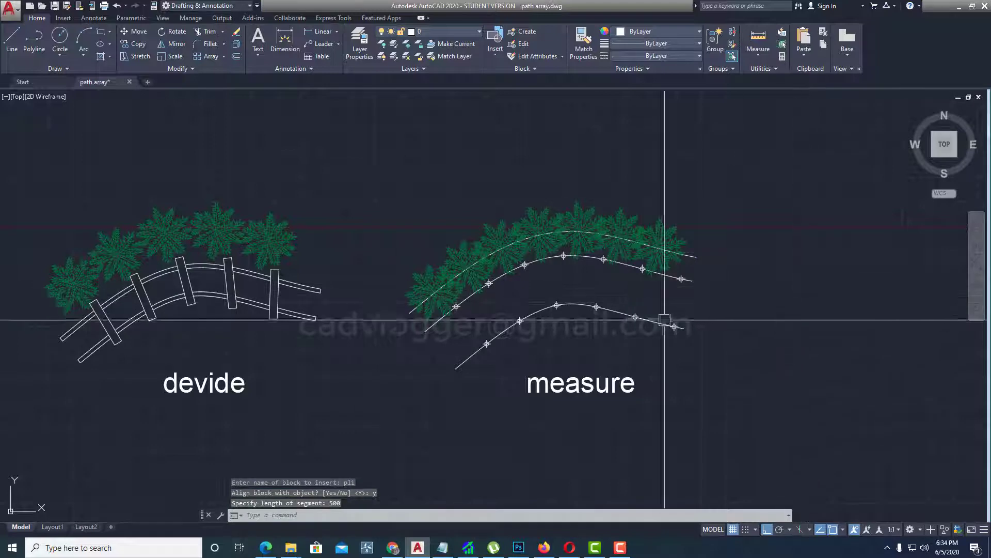
middle_drag(585, 342, 630, 310)
key(Escape)
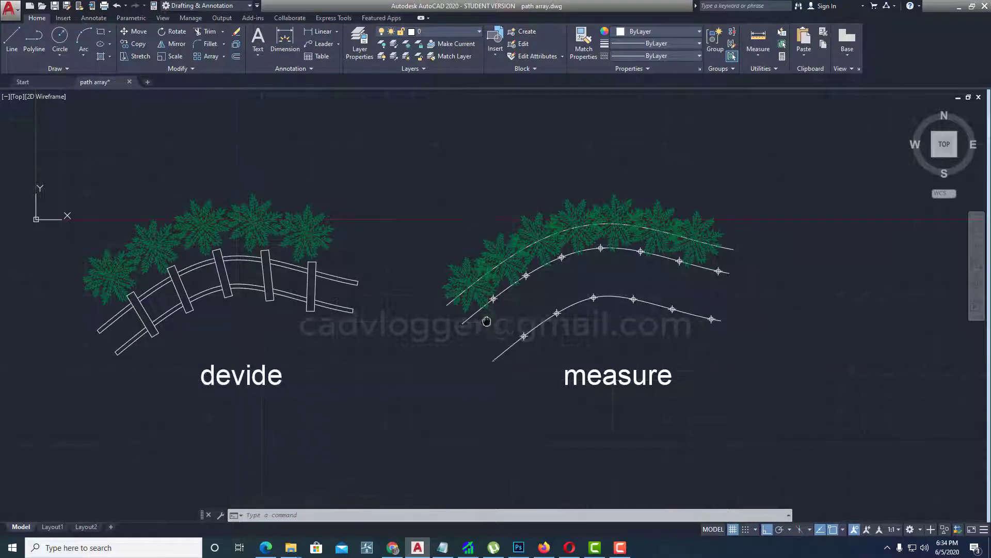
middle_drag(487, 321, 514, 329)
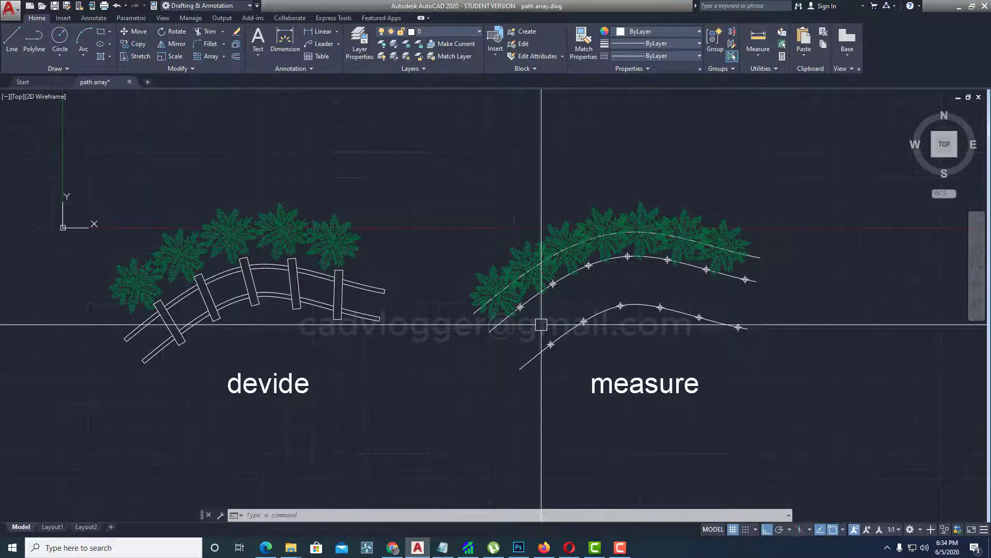